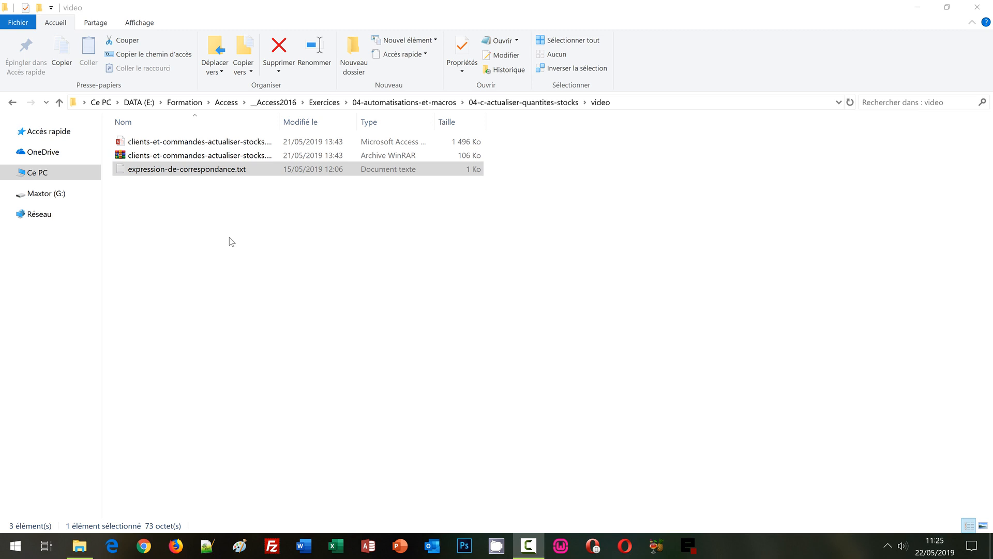
- Look through the video folder and view, then close, the expression-de-correspondance text file
{"action": "left_click", "coordinate": [224, 158]}
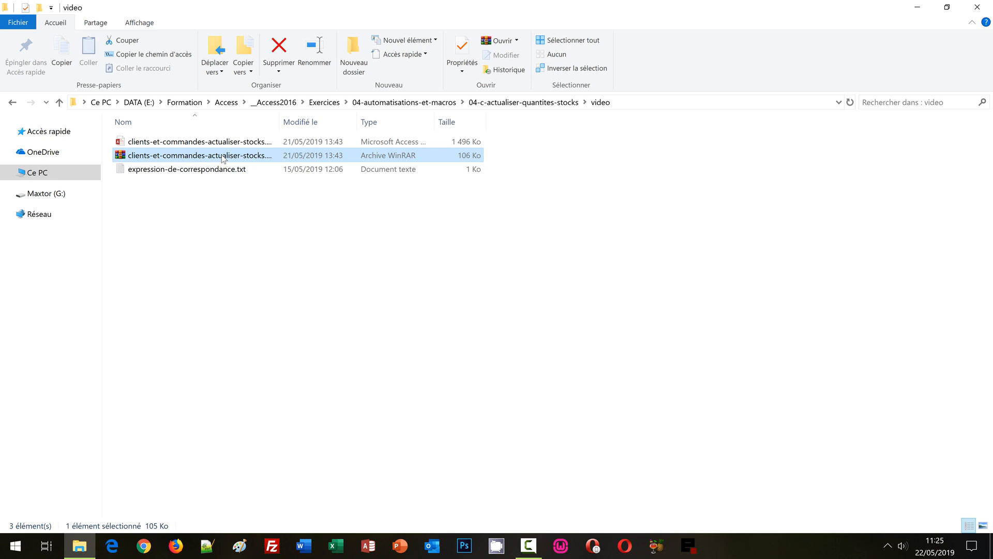
{"action": "left_click", "coordinate": [224, 141]}
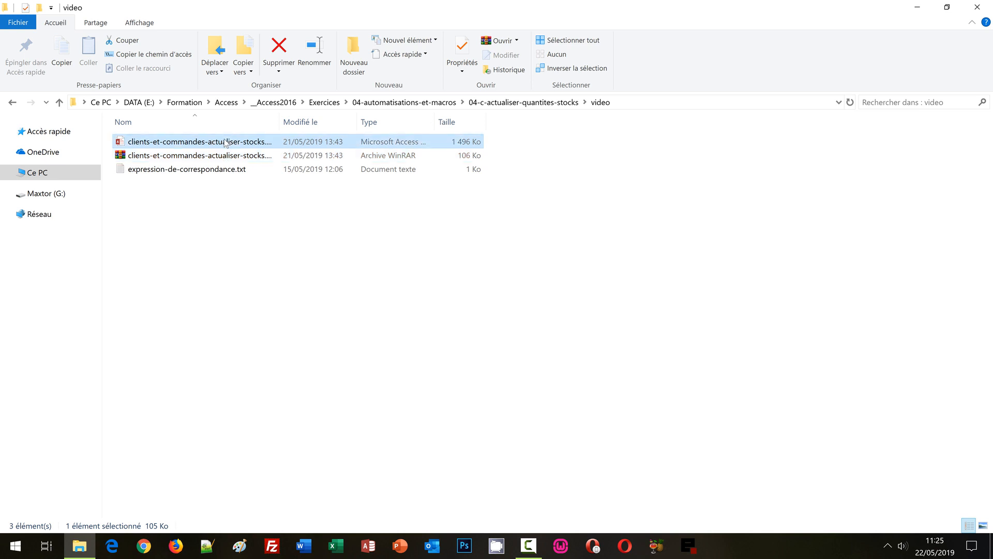
{"action": "double_click", "coordinate": [232, 169]}
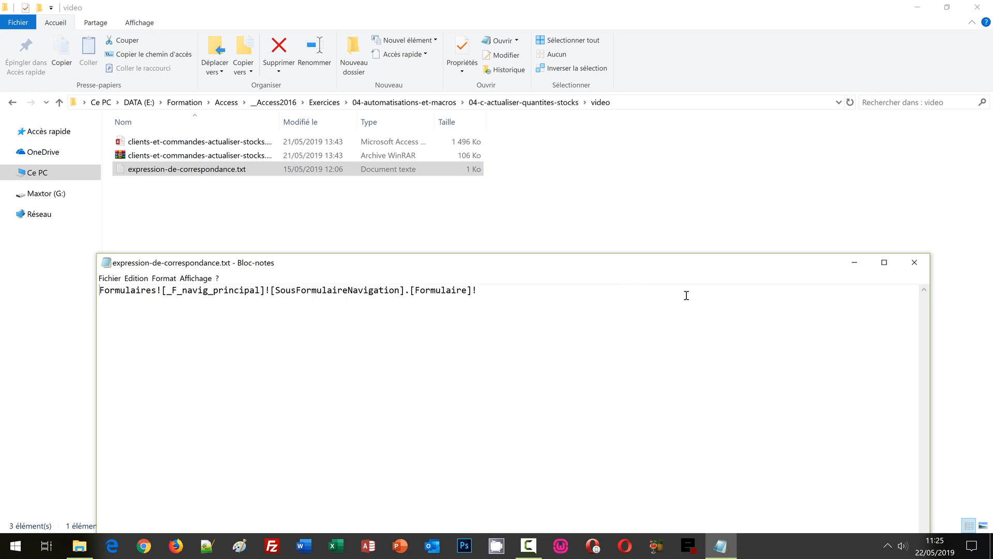
{"action": "left_click", "coordinate": [914, 262]}
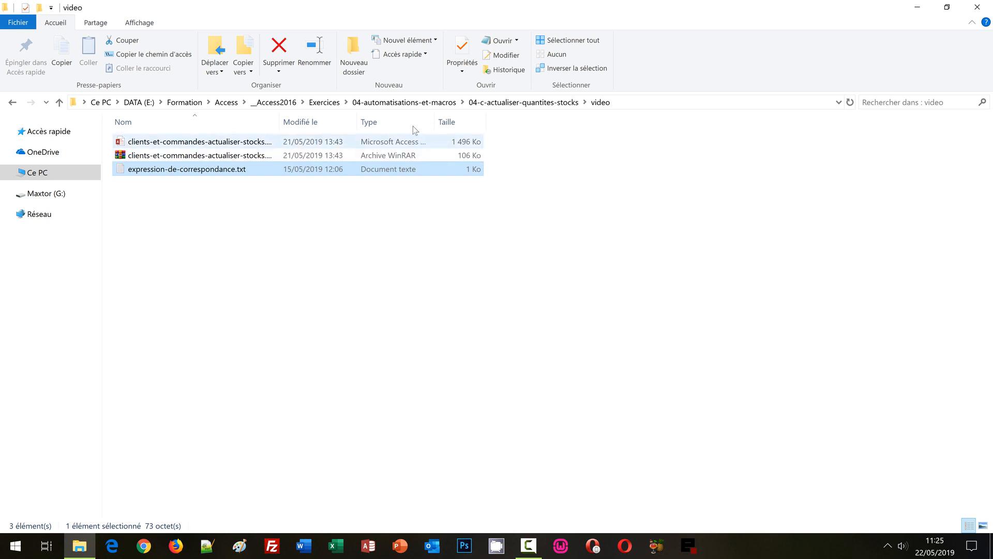
- Open the clients and orders database with its password and enable its active content
{"action": "double_click", "coordinate": [261, 144]}
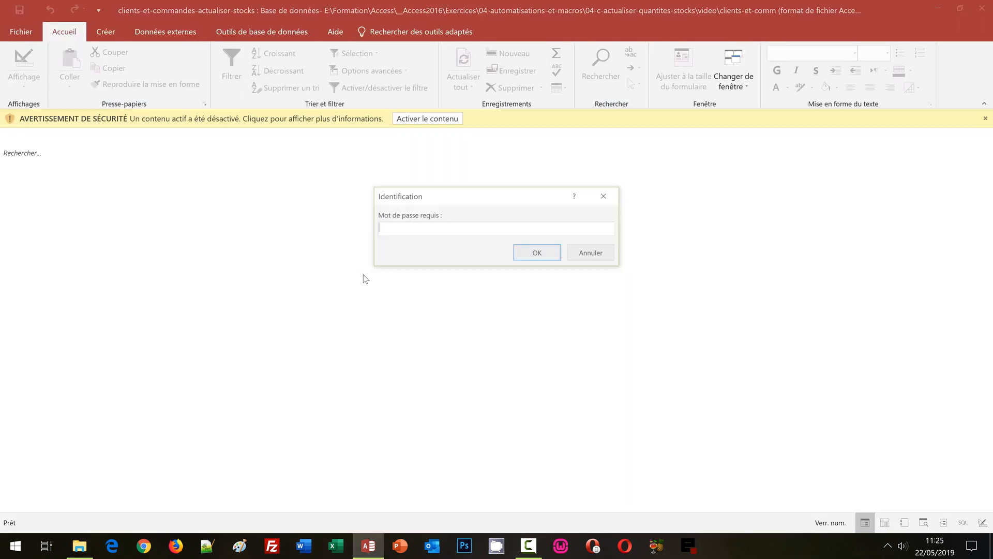
{"action": "type", "text": "abc"}
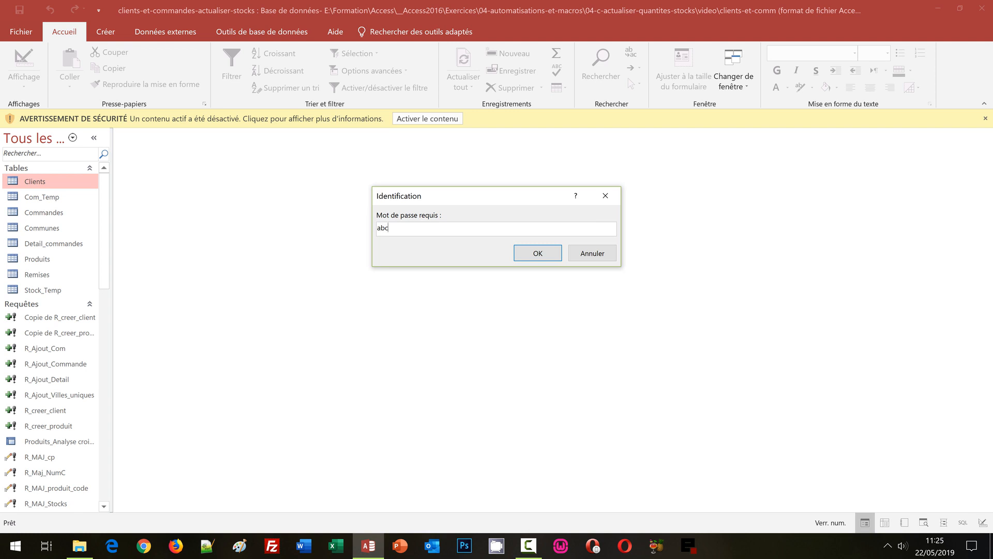
{"action": "key", "text": "Return"}
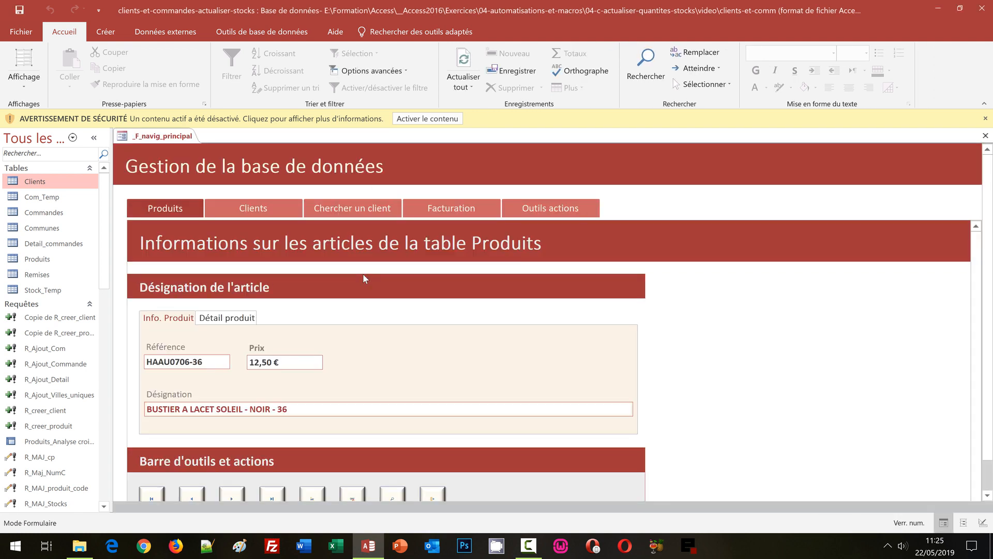
{"action": "left_click", "coordinate": [431, 120]}
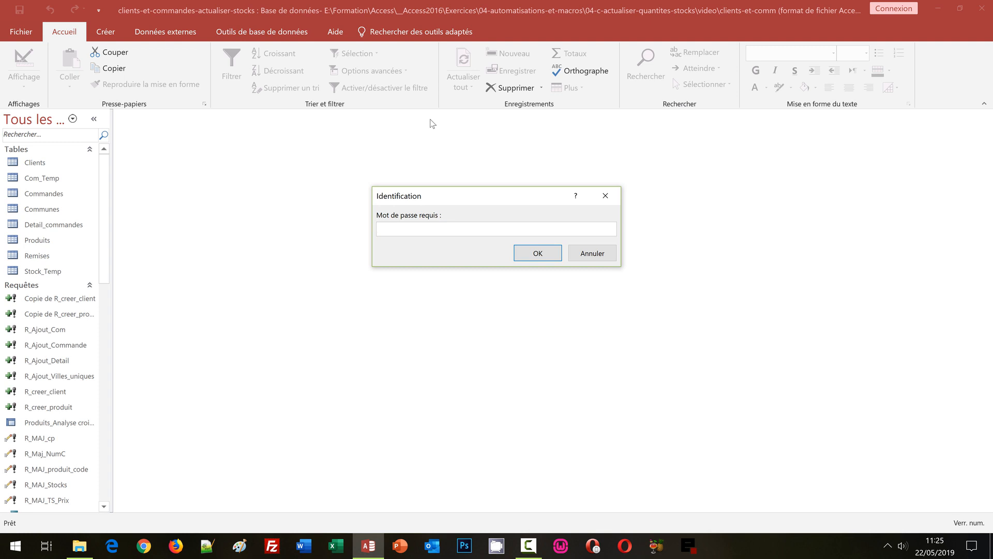
{"action": "type", "text": "abc"}
{"action": "key", "text": "Return"}
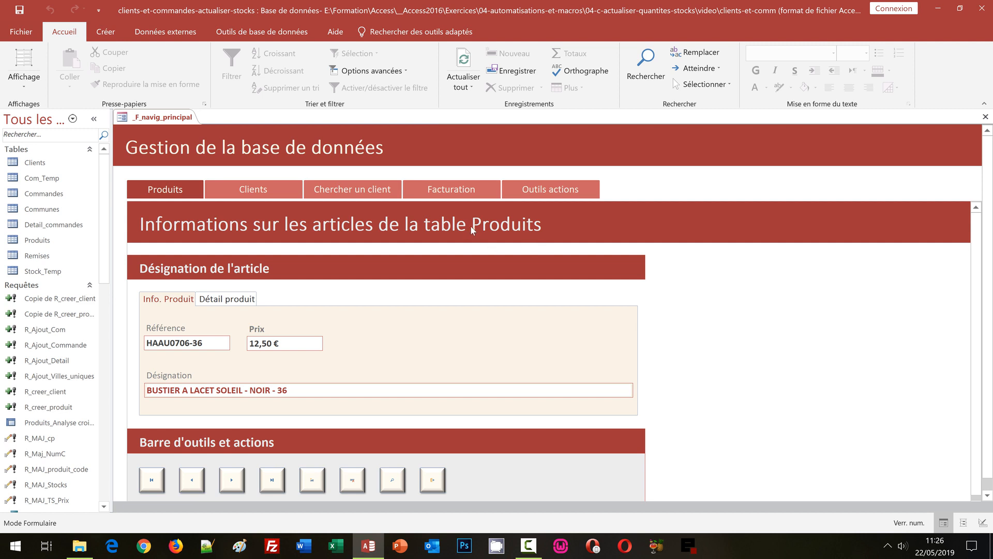
- Switch the navigation form to the Facturation page and choose client 7
{"action": "left_click", "coordinate": [448, 194]}
{"action": "scroll", "coordinate": [847, 267], "scroll_direction": "down", "scroll_amount": 2}
{"action": "scroll", "coordinate": [846, 266], "scroll_direction": "down", "scroll_amount": 2}
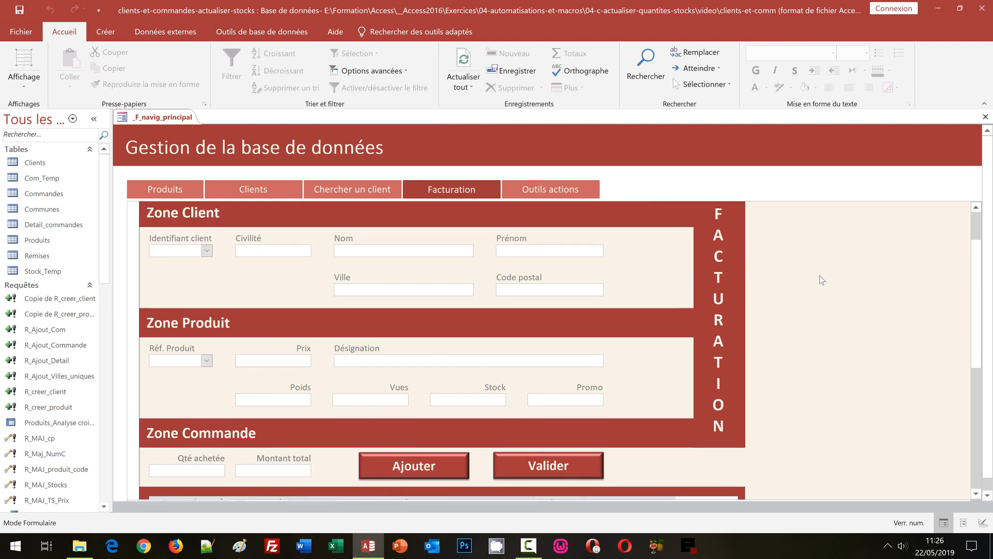
{"action": "left_click", "coordinate": [207, 252]}
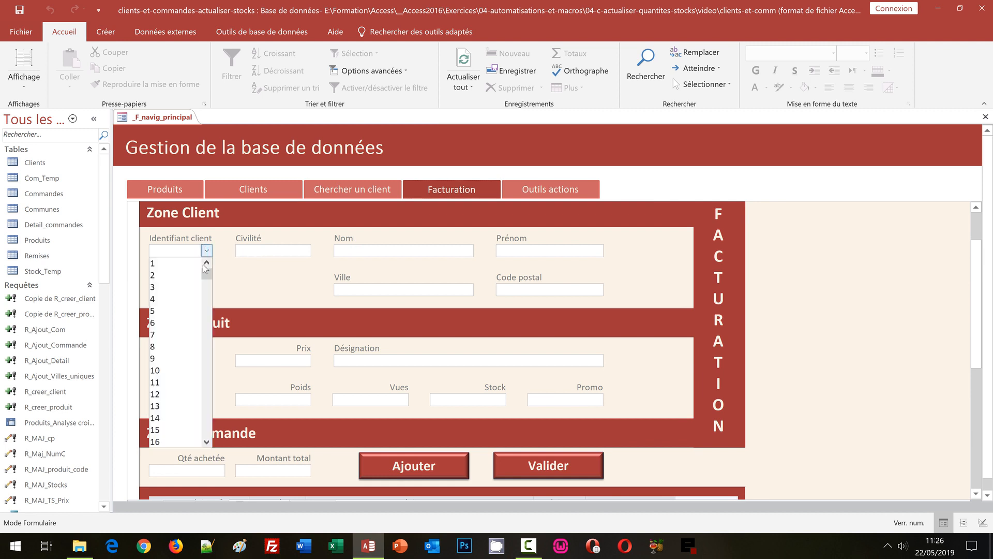
{"action": "left_click", "coordinate": [195, 342]}
{"action": "scroll", "coordinate": [290, 312], "scroll_direction": "down", "scroll_amount": 2}
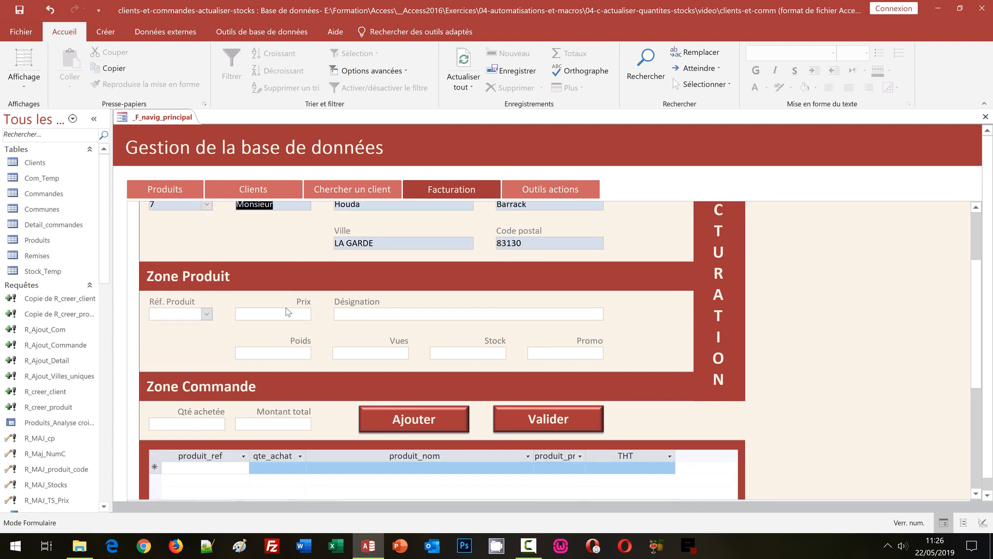
- Add an order line for product 3062VTN-40 with quantity 2
{"action": "left_click", "coordinate": [207, 313]}
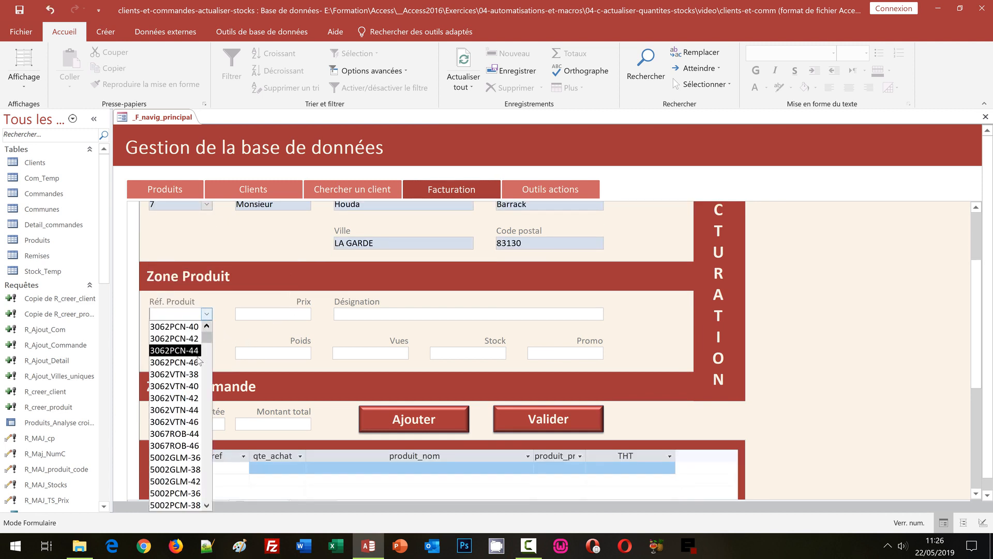
{"action": "left_click", "coordinate": [176, 385]}
{"action": "left_click", "coordinate": [197, 427]}
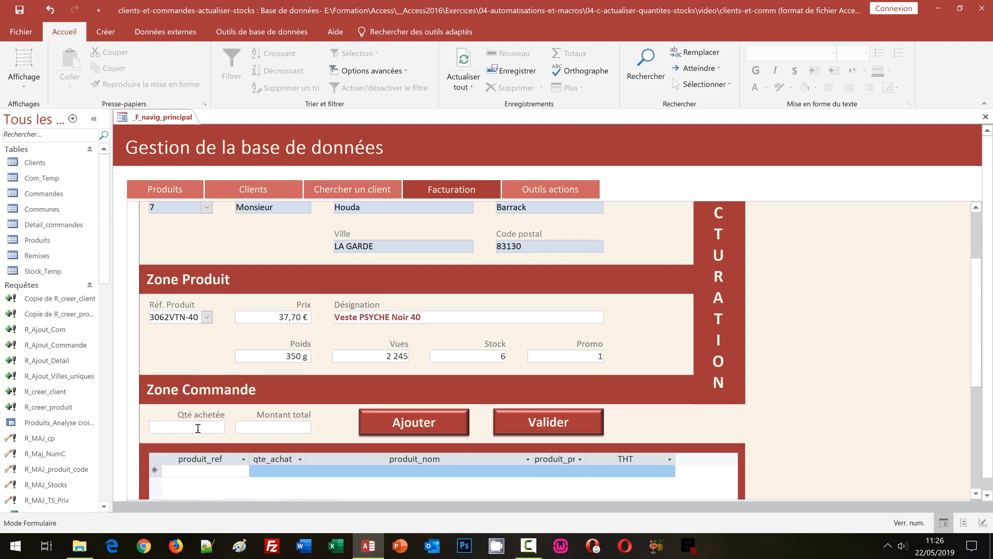
{"action": "type", "text": "2"}
{"action": "left_click", "coordinate": [416, 428]}
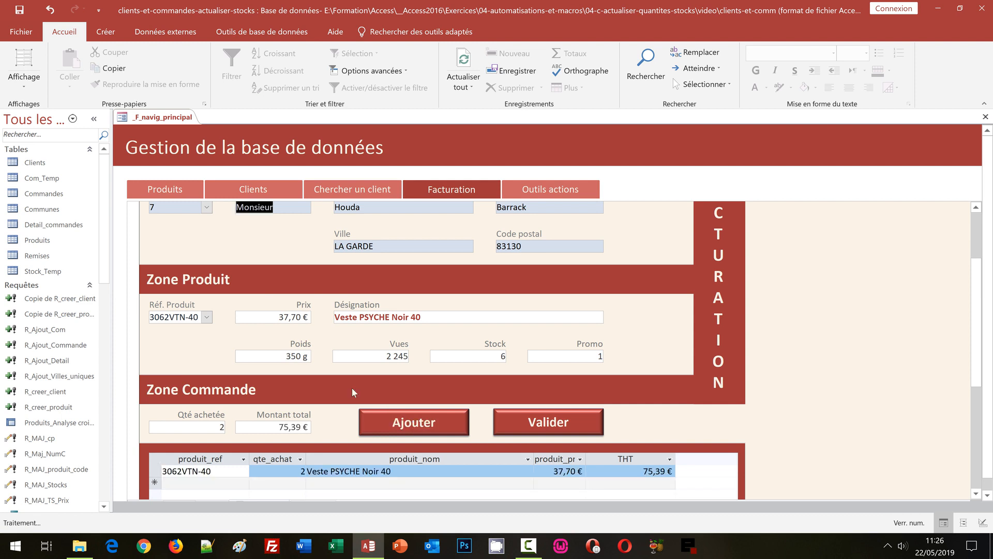
- Add a line for product 5002PCM-44 and validate the invoice
{"action": "left_click", "coordinate": [205, 319]}
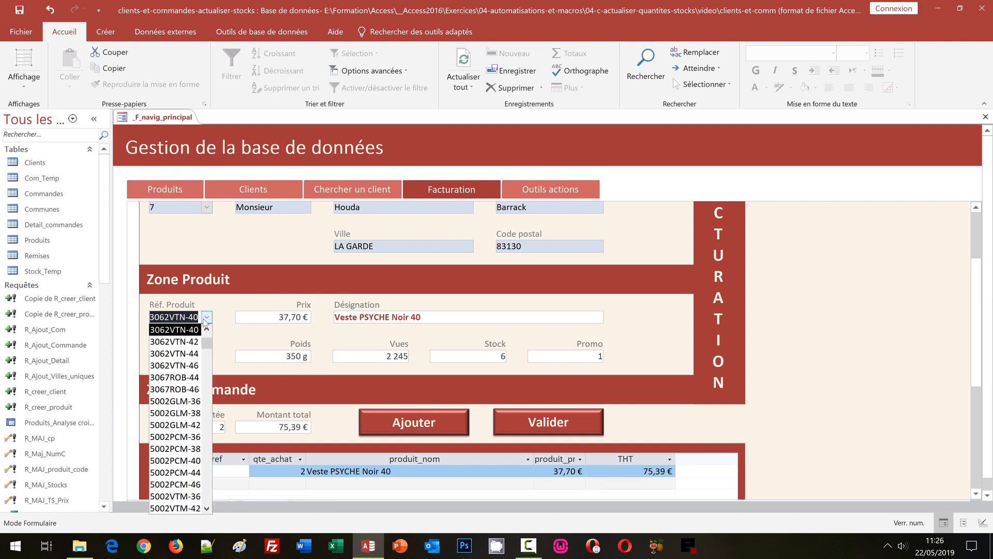
{"action": "left_click", "coordinate": [175, 472]}
{"action": "left_click", "coordinate": [404, 425]}
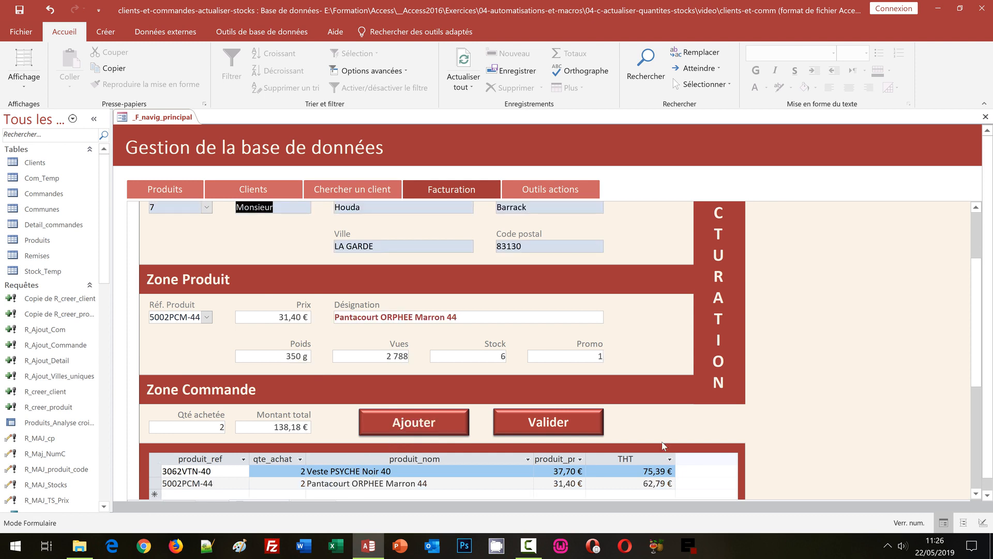
{"action": "scroll", "coordinate": [870, 349], "scroll_direction": "down", "scroll_amount": 1}
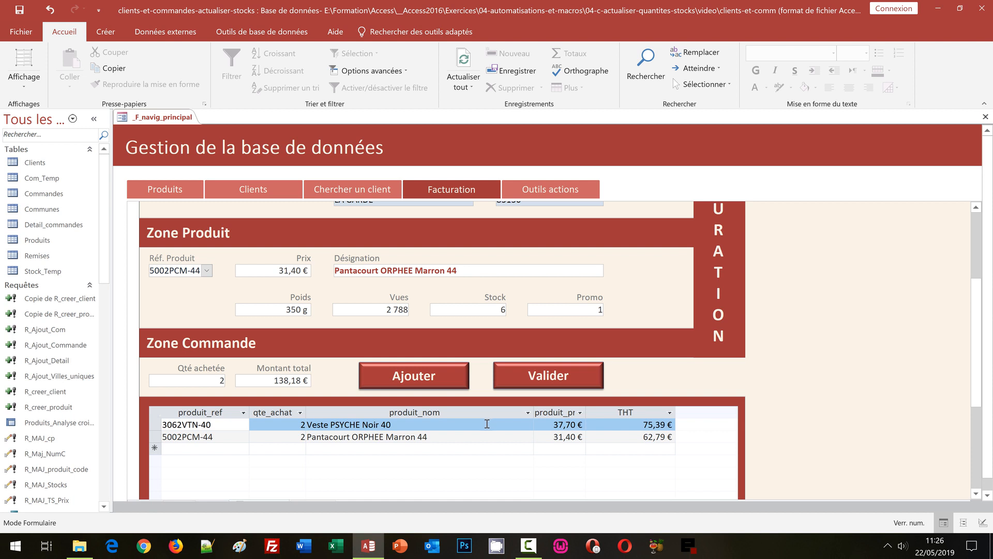
{"action": "left_click", "coordinate": [563, 381]}
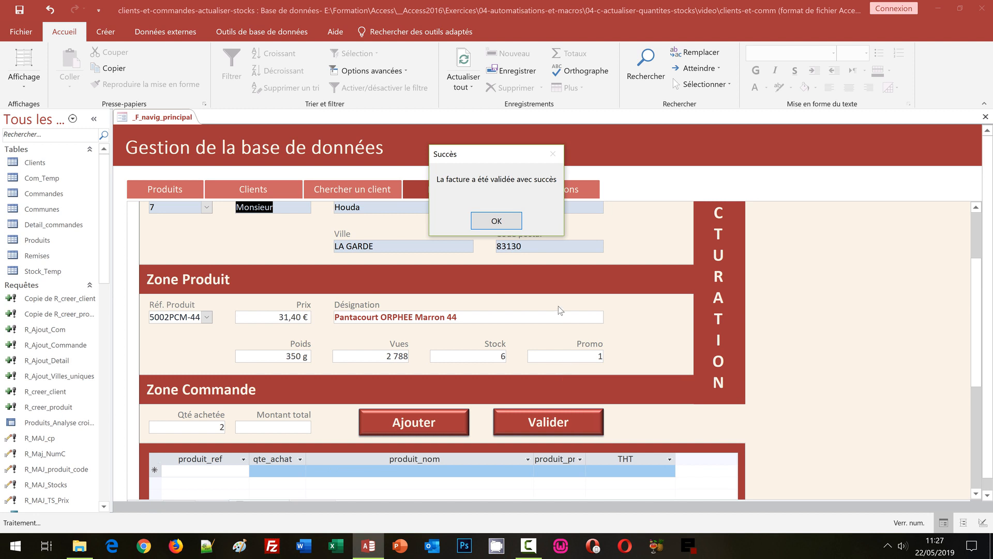
- Dismiss the 'Succès' confirmation and open the Stock_Temp table
{"action": "left_click", "coordinate": [515, 222]}
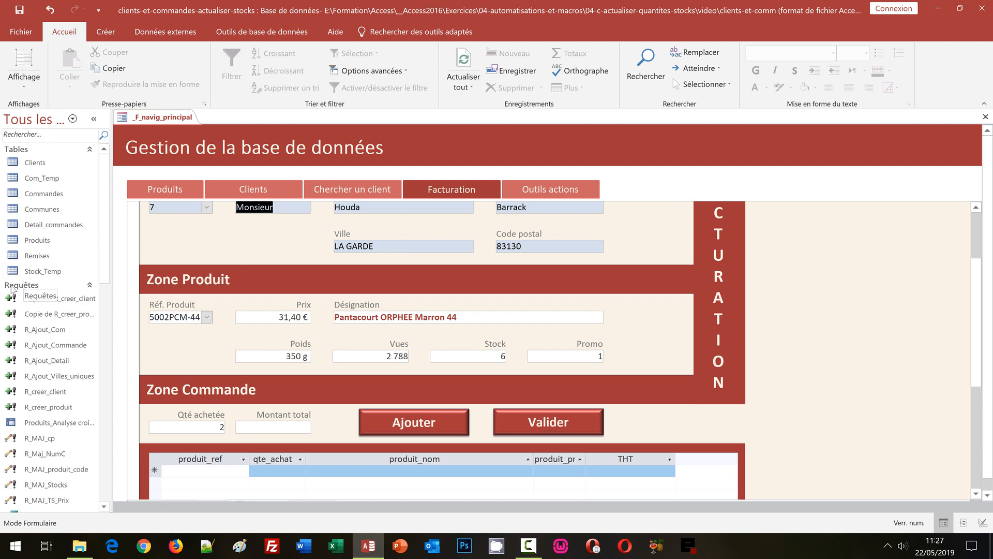
{"action": "double_click", "coordinate": [37, 271]}
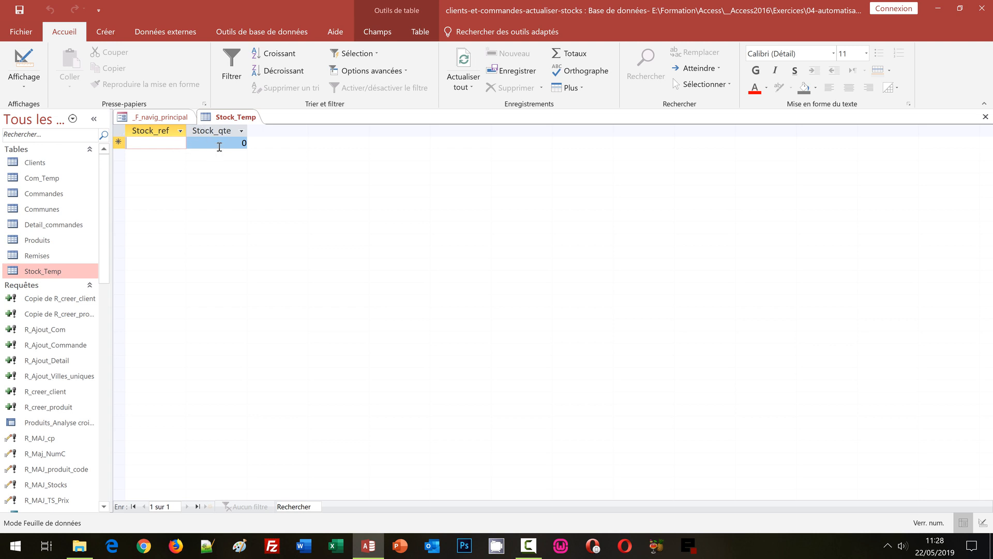
- Close all open forms and tables with Fermer tout from the _F_navig_principal tab
{"action": "left_click", "coordinate": [156, 119]}
{"action": "right_click", "coordinate": [156, 119]}
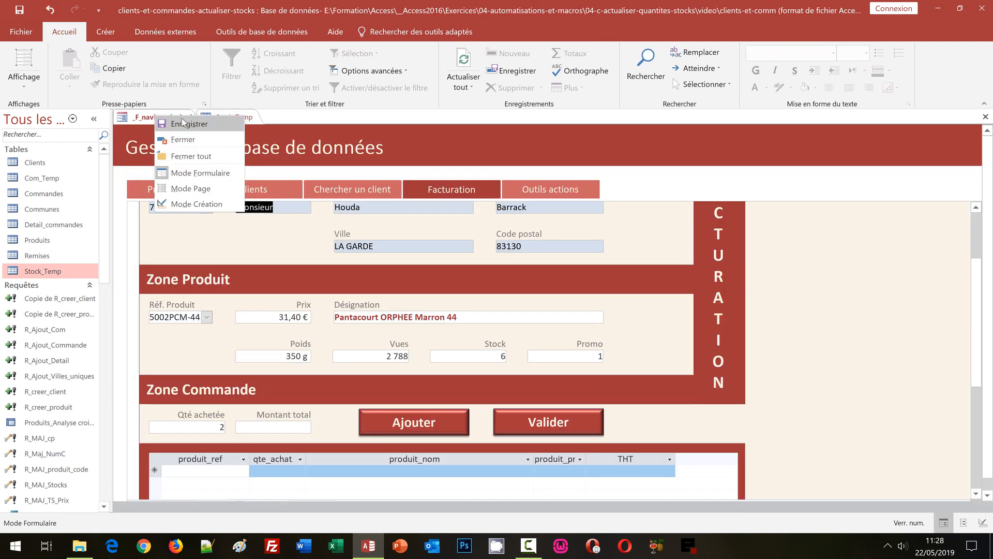
{"action": "left_click", "coordinate": [193, 153]}
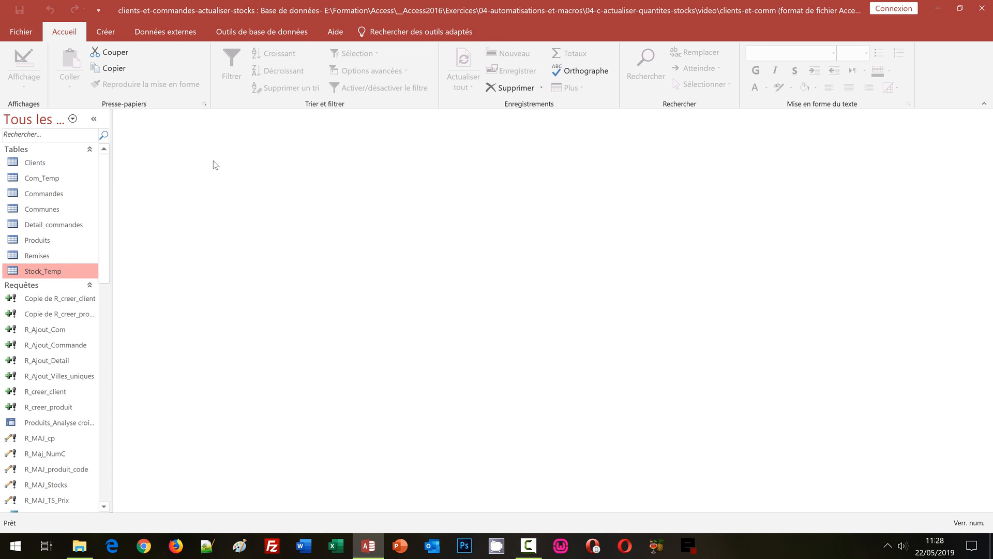
- Create a new query in design view without adding any tables
{"action": "left_click", "coordinate": [109, 36]}
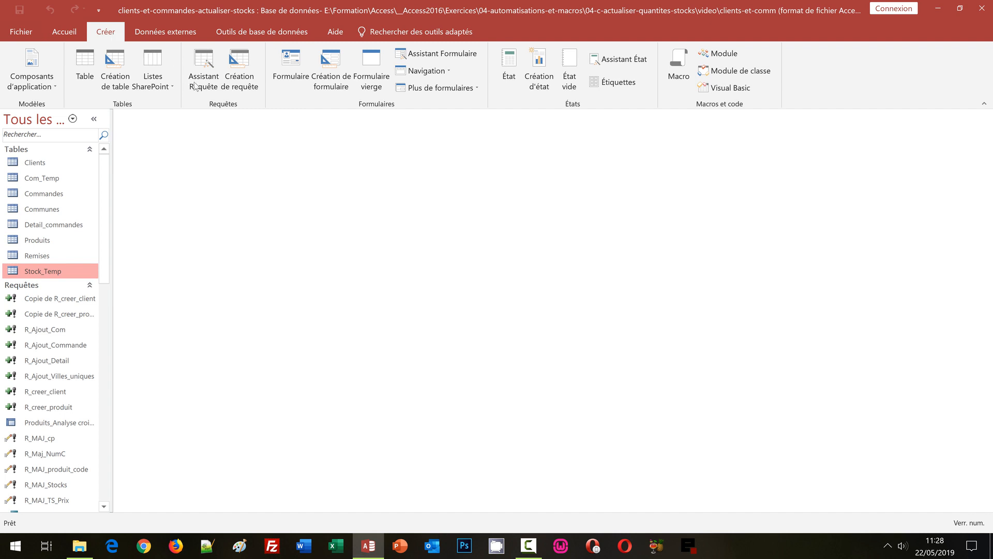
{"action": "left_click", "coordinate": [249, 83]}
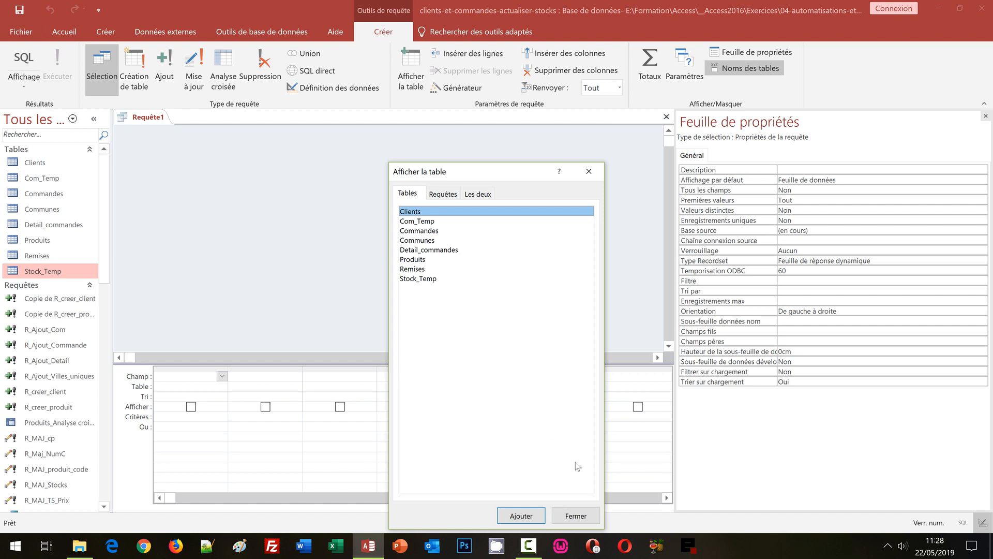
{"action": "left_click", "coordinate": [575, 516]}
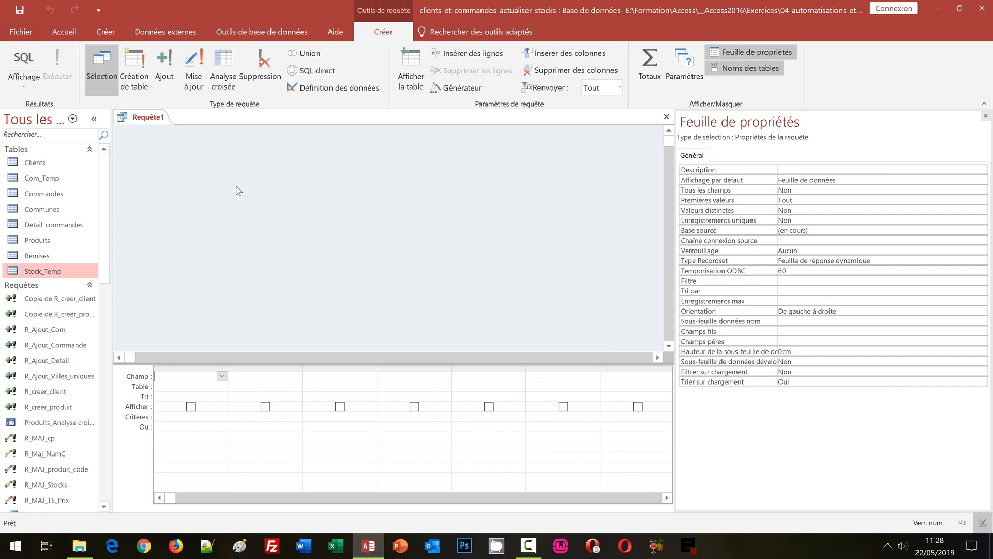
- Make Requête1 an append query whose destination table is Stock_Temp
{"action": "left_click", "coordinate": [164, 77]}
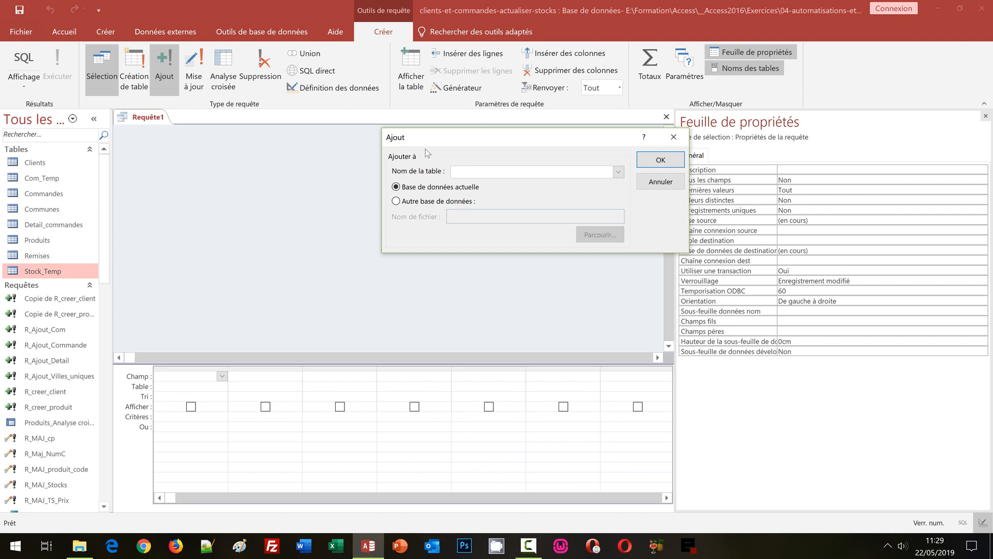
{"action": "left_click_drag", "start_coordinate": [434, 139], "coordinate": [174, 134]}
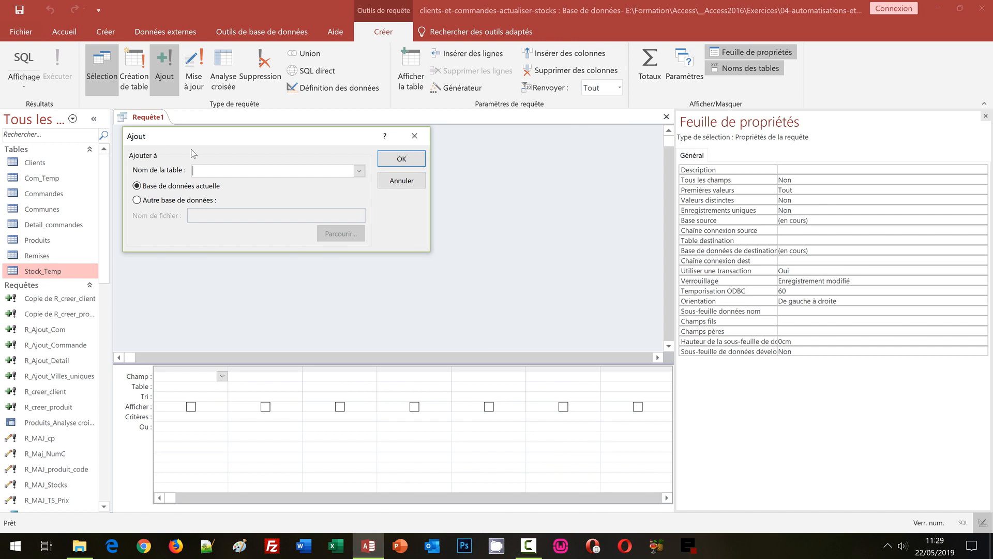
{"action": "left_click", "coordinate": [358, 171]}
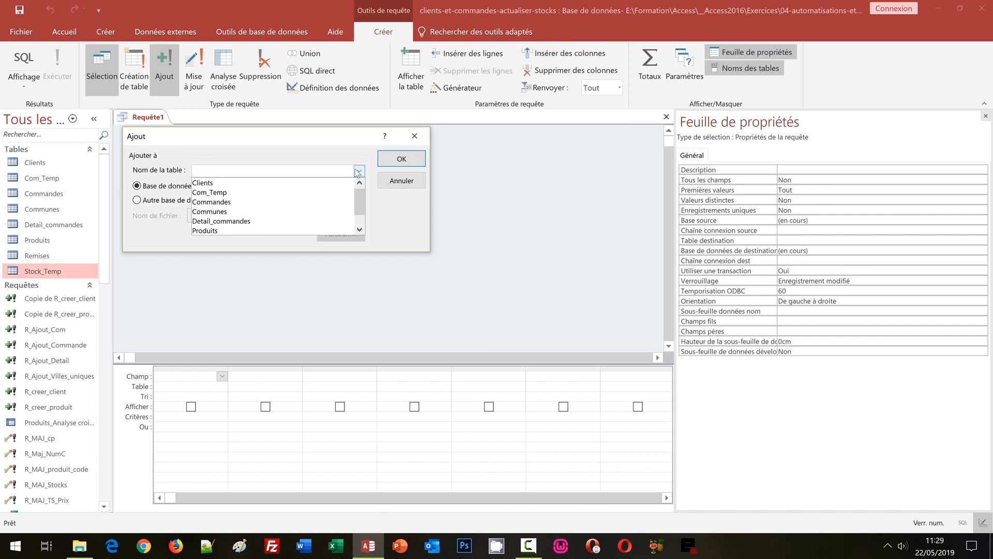
{"action": "scroll", "coordinate": [359, 223], "scroll_direction": "down", "scroll_amount": 2}
{"action": "left_click", "coordinate": [203, 230]}
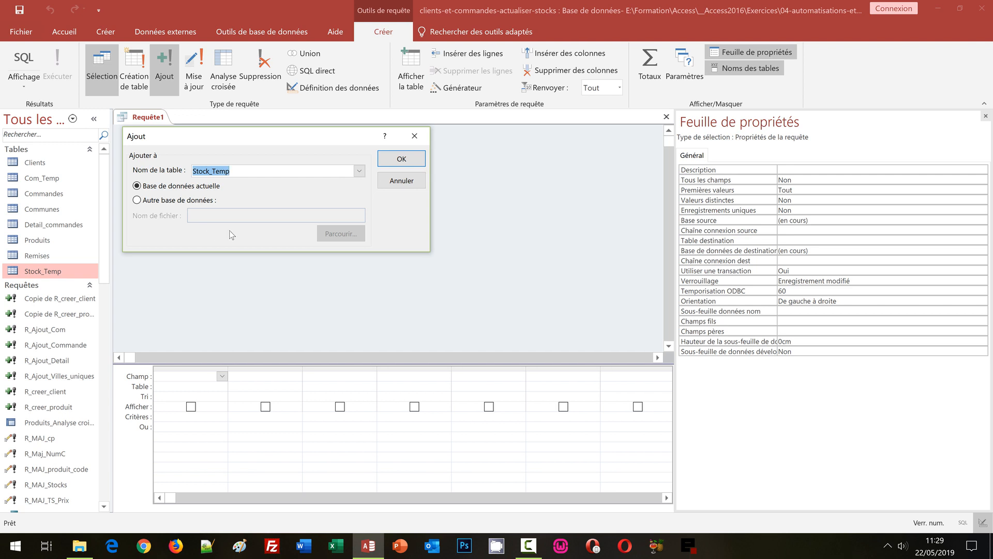
{"action": "left_click", "coordinate": [402, 159]}
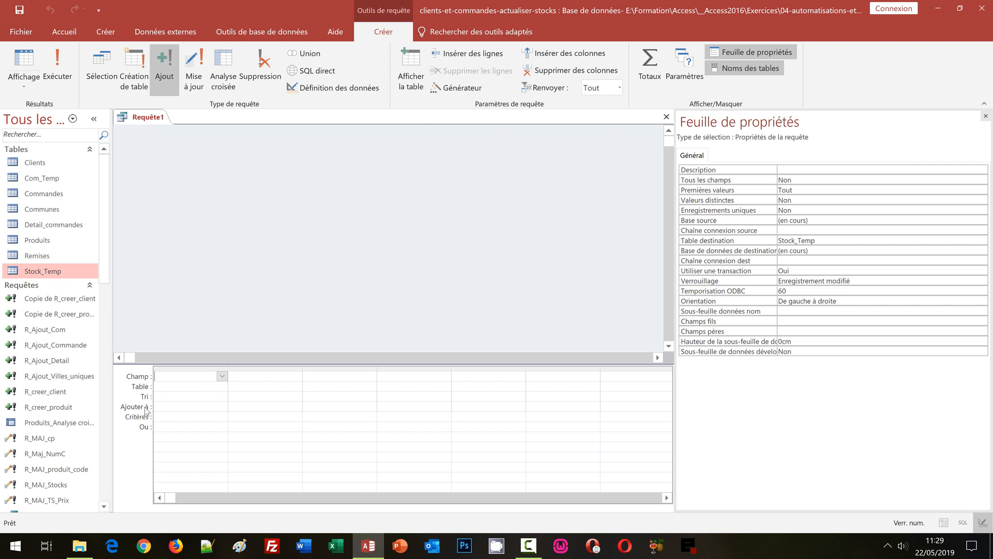
{"action": "left_click", "coordinate": [225, 409]}
- Set the Ajouter à row to Stock_ref for column 1 and Stock_qte for column 2
{"action": "left_click", "coordinate": [222, 407]}
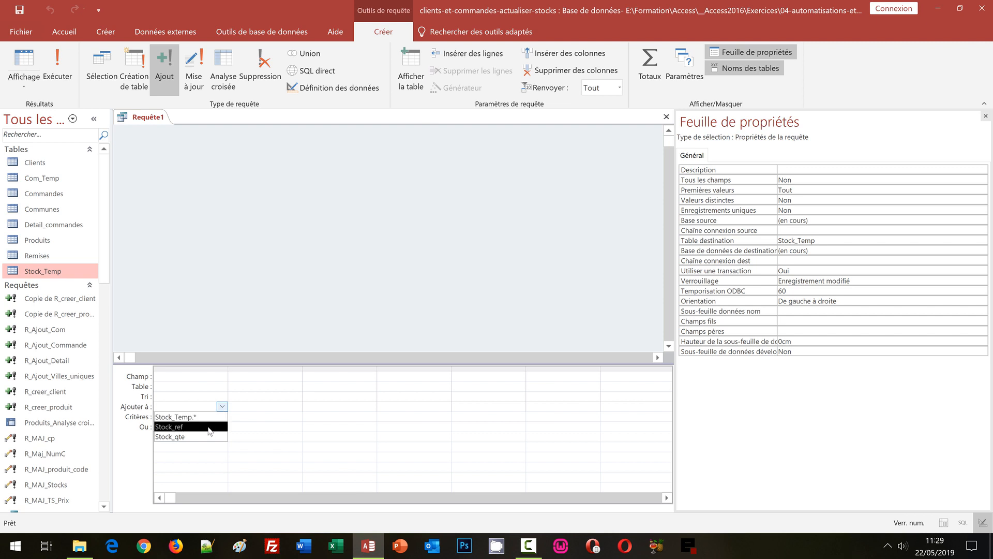
{"action": "left_click", "coordinate": [209, 427]}
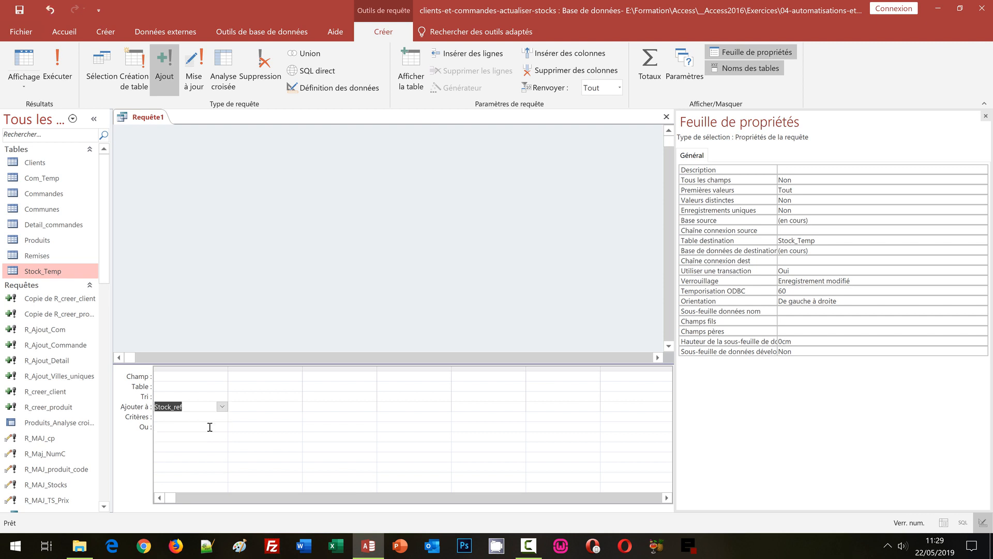
{"action": "left_click", "coordinate": [274, 407]}
{"action": "left_click", "coordinate": [296, 406]}
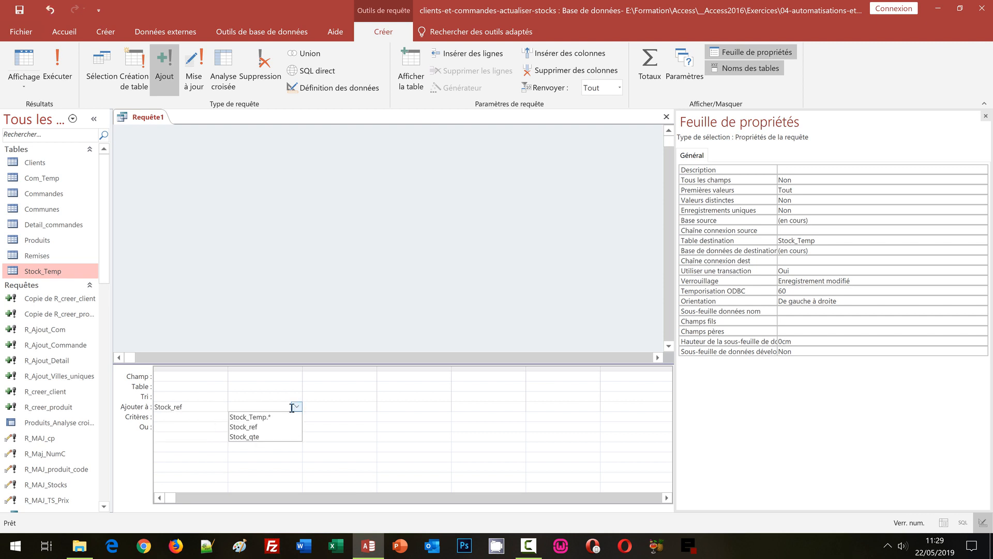
{"action": "left_click", "coordinate": [275, 433]}
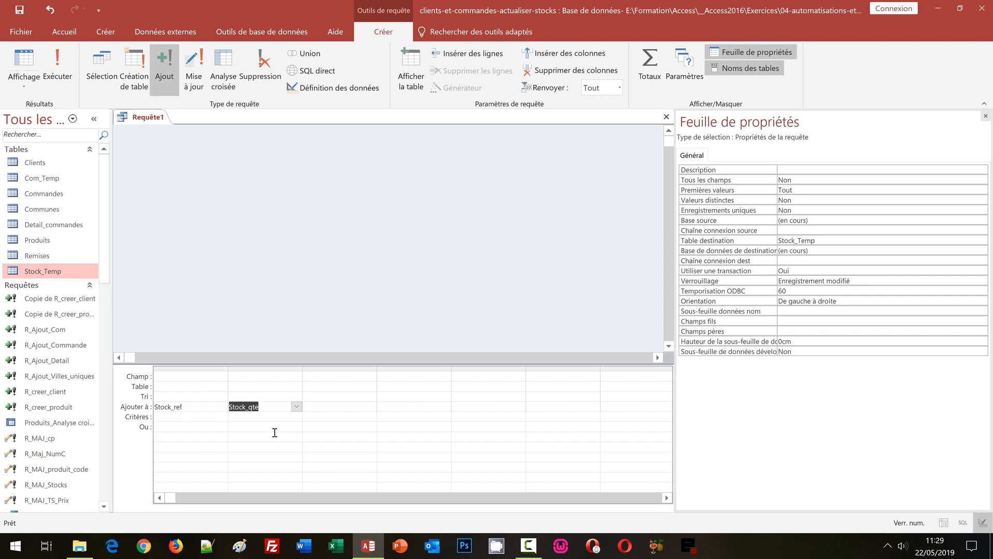
{"action": "left_click", "coordinate": [199, 378]}
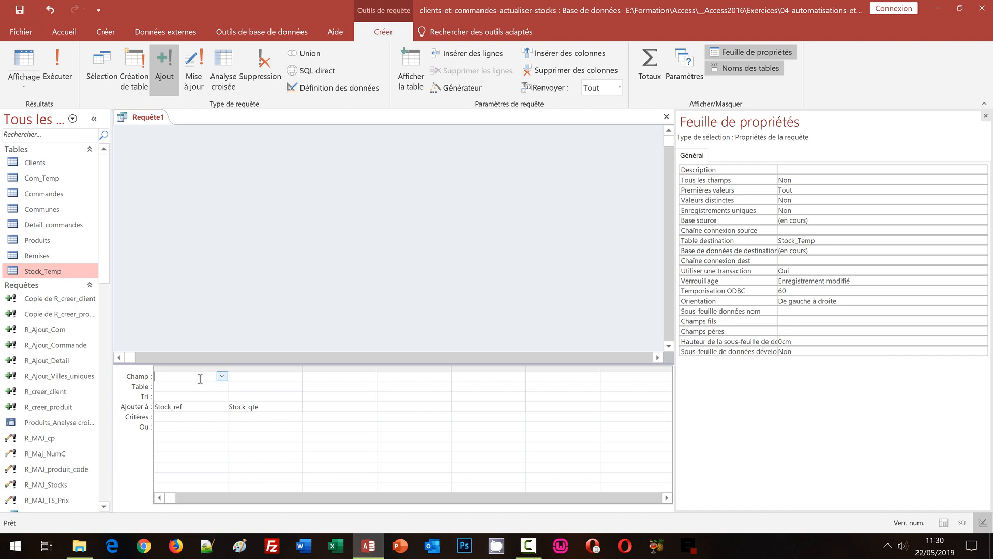
- Bring the video folder window back up in File Explorer
{"action": "left_click", "coordinate": [249, 376]}
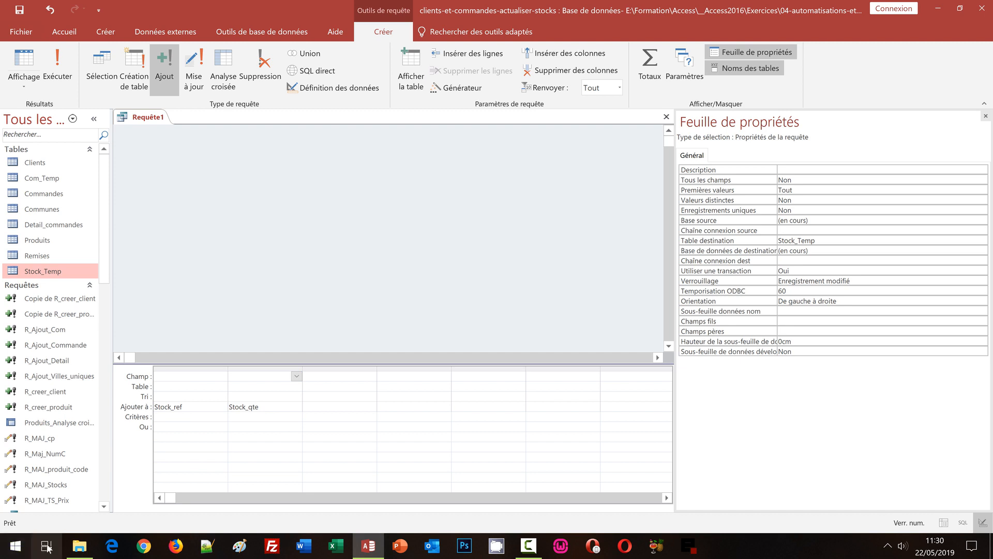
{"action": "left_click", "coordinate": [79, 554]}
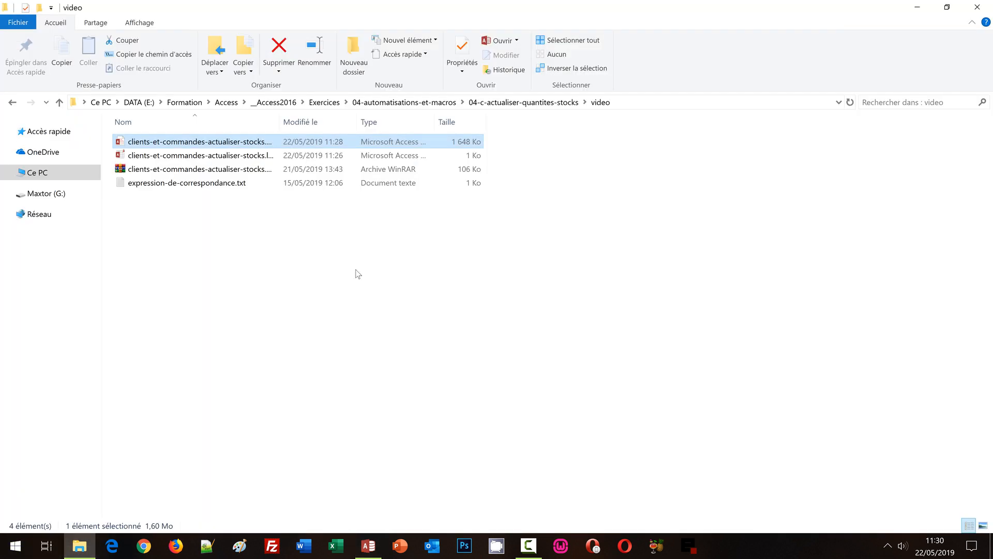
- Open expression-de-correspondance.txt in Notepad, copy its whole expression, and return to Access
{"action": "double_click", "coordinate": [216, 186]}
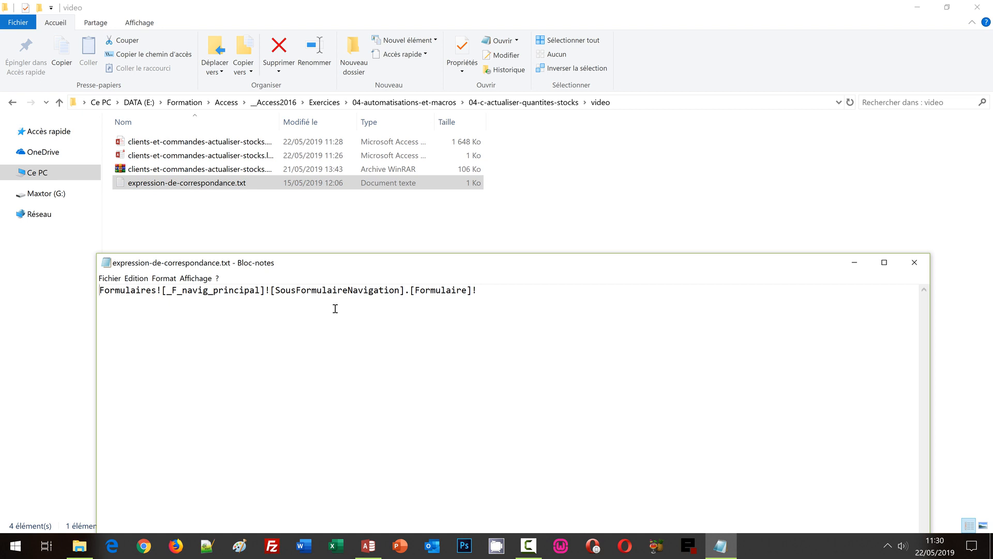
{"action": "key", "text": "ctrl+a"}
{"action": "key", "text": "ctrl+c"}
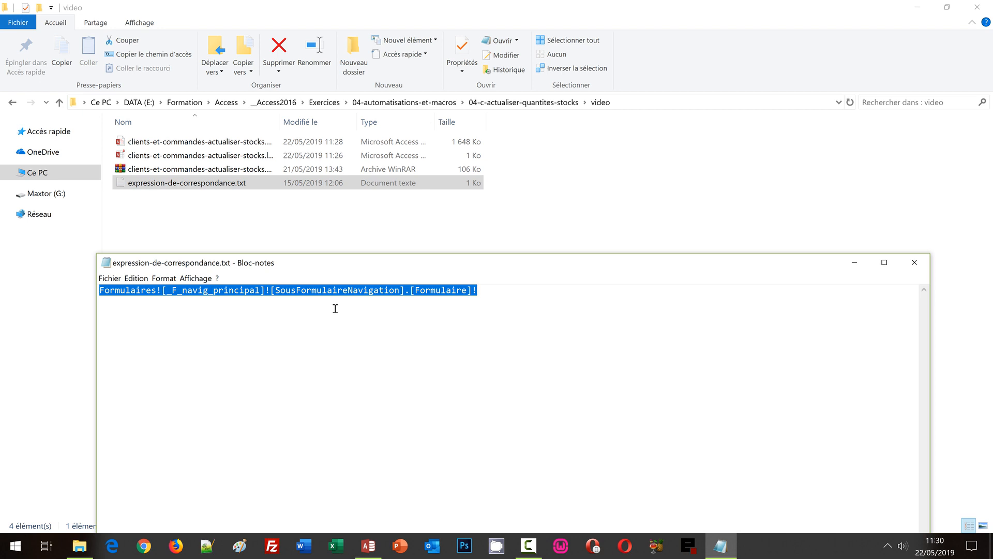
{"action": "left_click", "coordinate": [367, 544]}
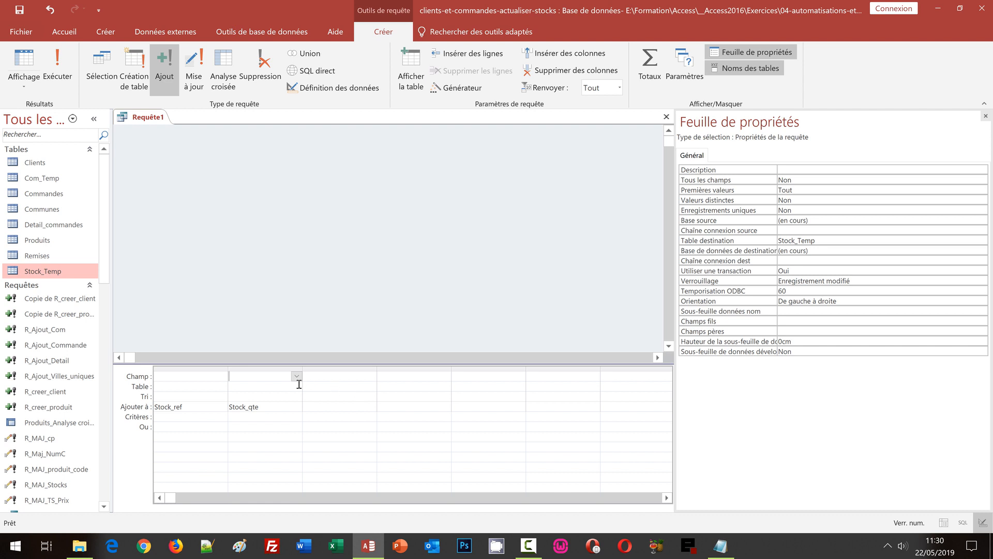
- Build the first column's expression from the pasted form reference followed by [Reference]
{"action": "right_click", "coordinate": [170, 376]}
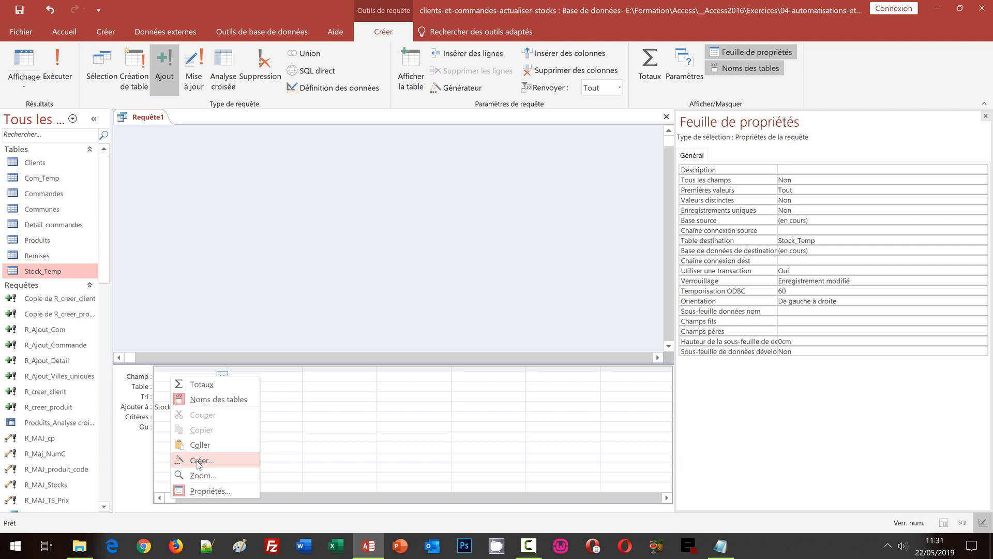
{"action": "left_click", "coordinate": [199, 461]}
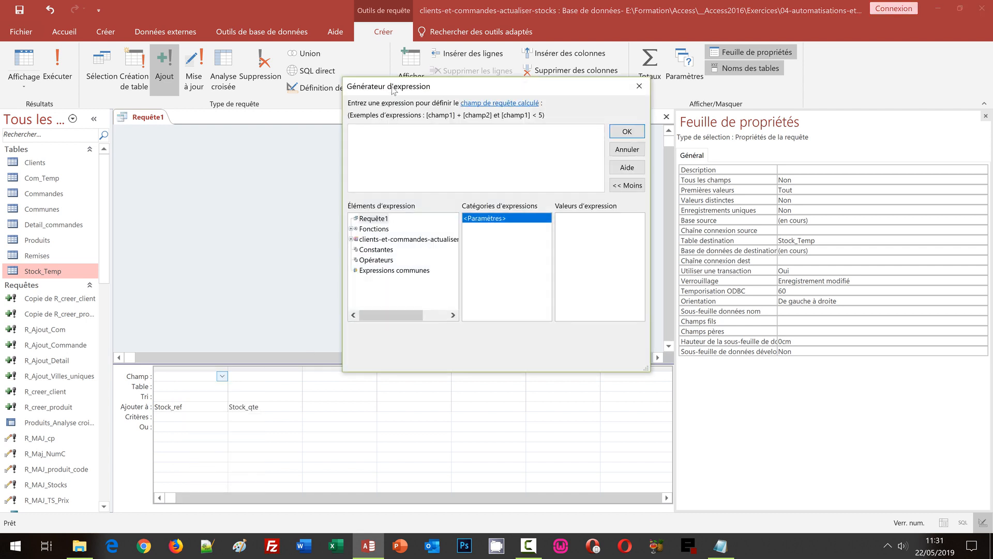
{"action": "left_click_drag", "start_coordinate": [393, 91], "coordinate": [336, 127]}
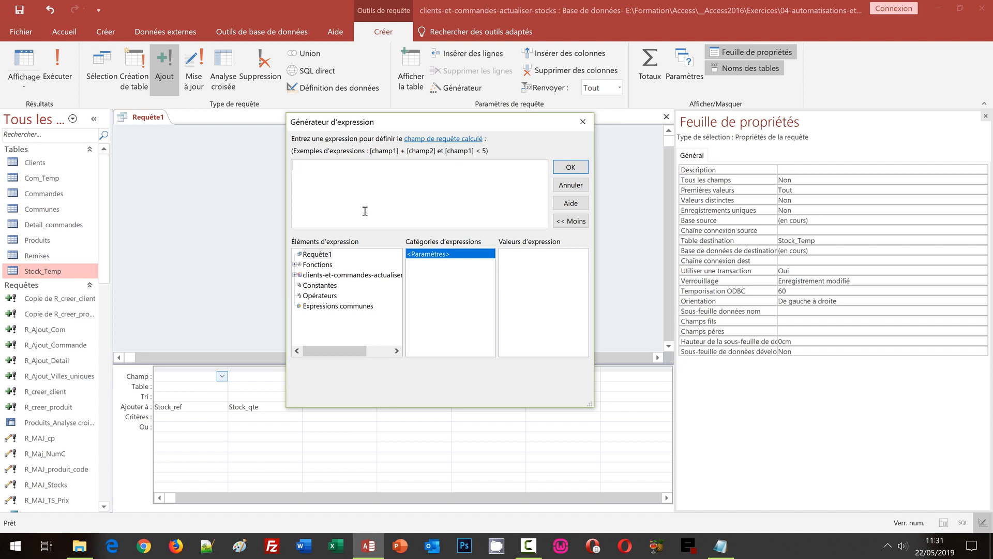
{"action": "key", "text": "ctrl+v"}
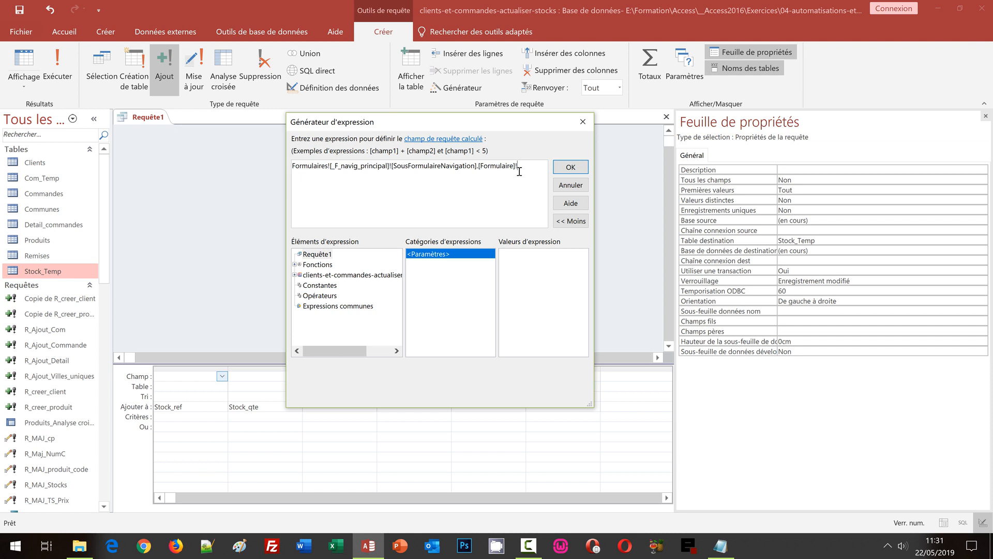
{"action": "type", "text": "[Reference]"}
{"action": "left_click", "coordinate": [569, 167]}
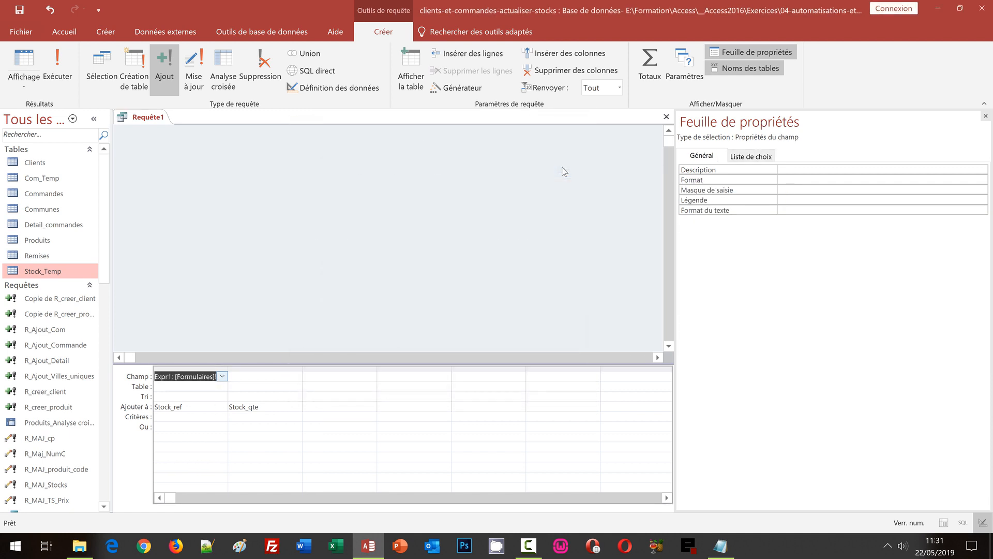
- In the second column's Expression Builder, enter the pasted form path [Stock] minus the form path [Qte]
{"action": "left_click", "coordinate": [564, 171]}
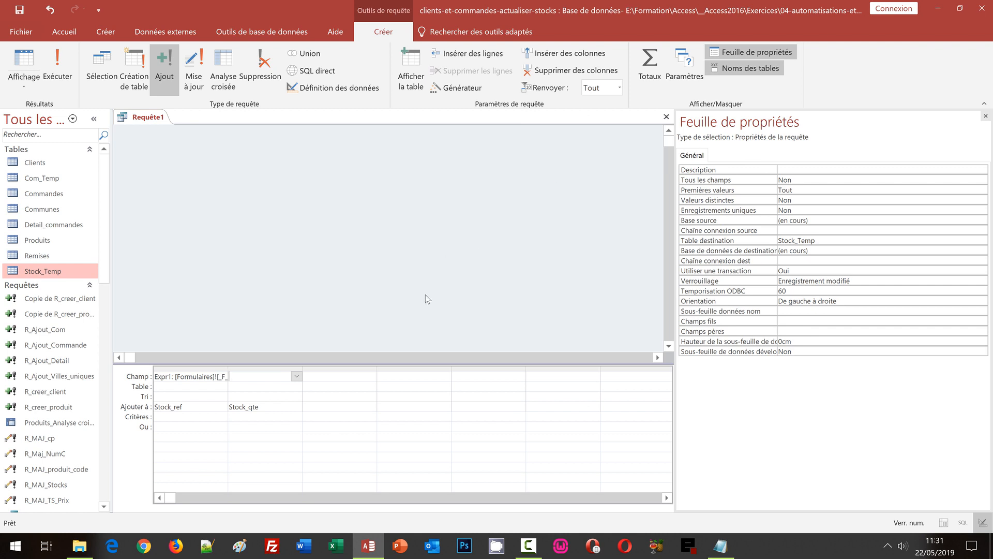
{"action": "right_click", "coordinate": [245, 378]}
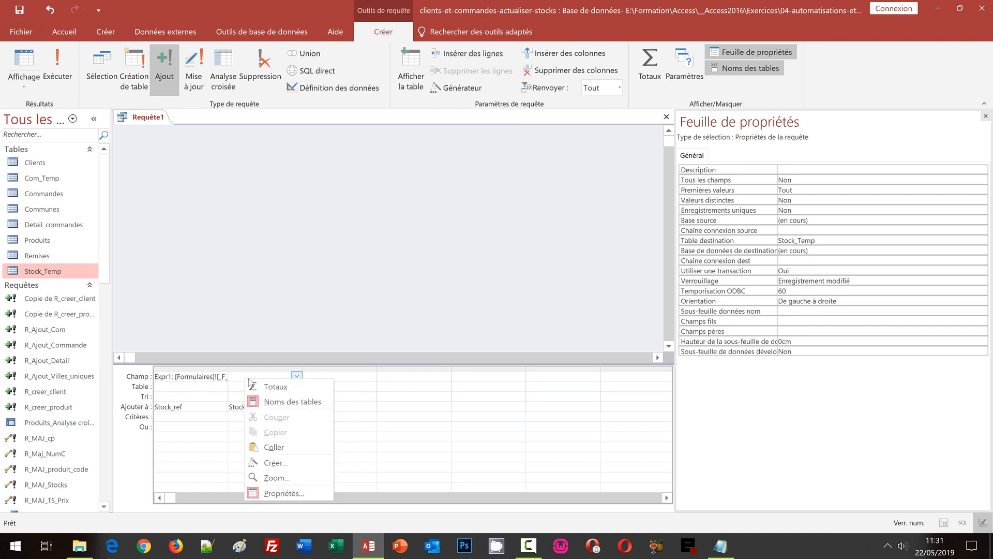
{"action": "left_click", "coordinate": [274, 463]}
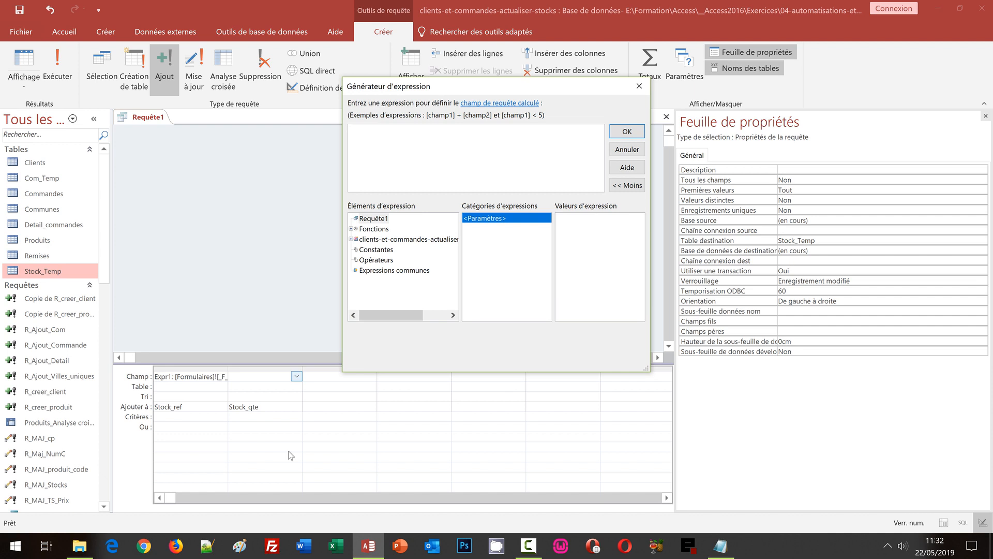
{"action": "key", "text": "ctrl+v"}
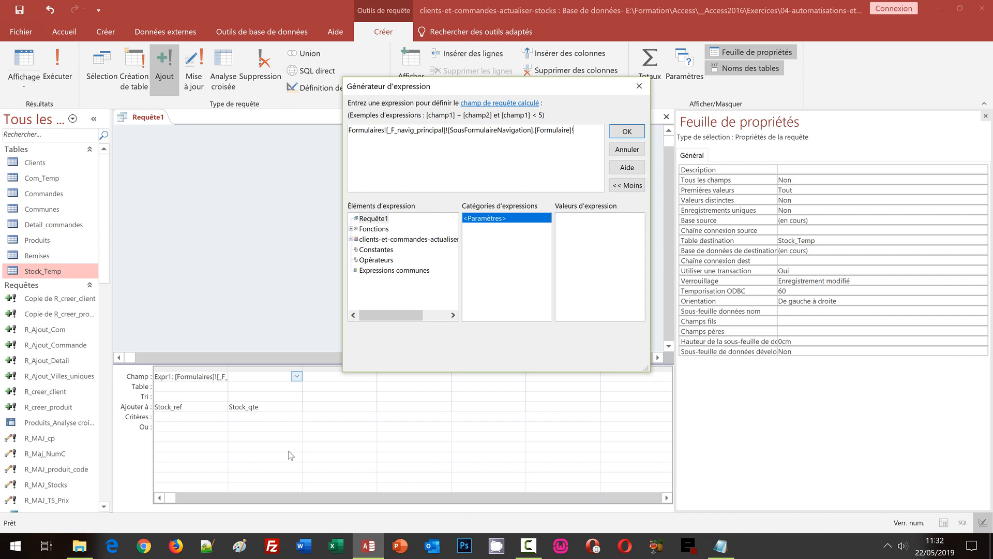
{"action": "type", "text": "[Stock]-"}
{"action": "key", "text": "ctrl+v"}
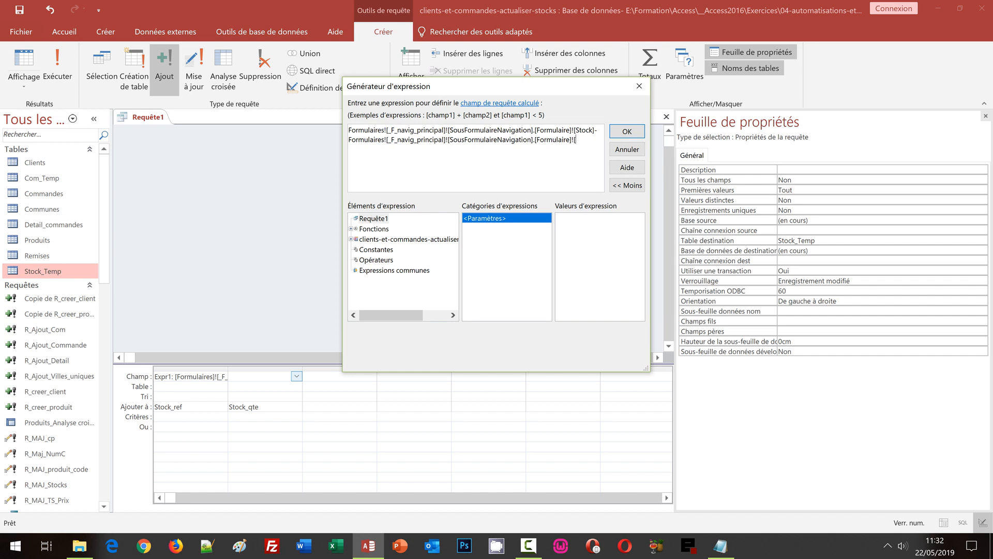
{"action": "type", "text": "[Qte"}
{"action": "left_click", "coordinate": [621, 133]}
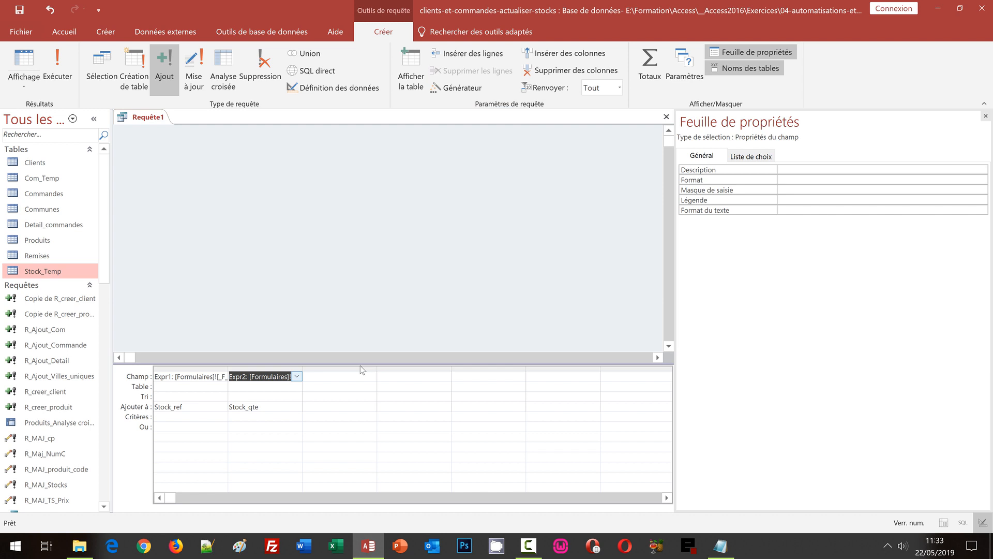
- Save the append query as R_NV_Stocks and close its design view
{"action": "key", "text": "ctrl+s"}
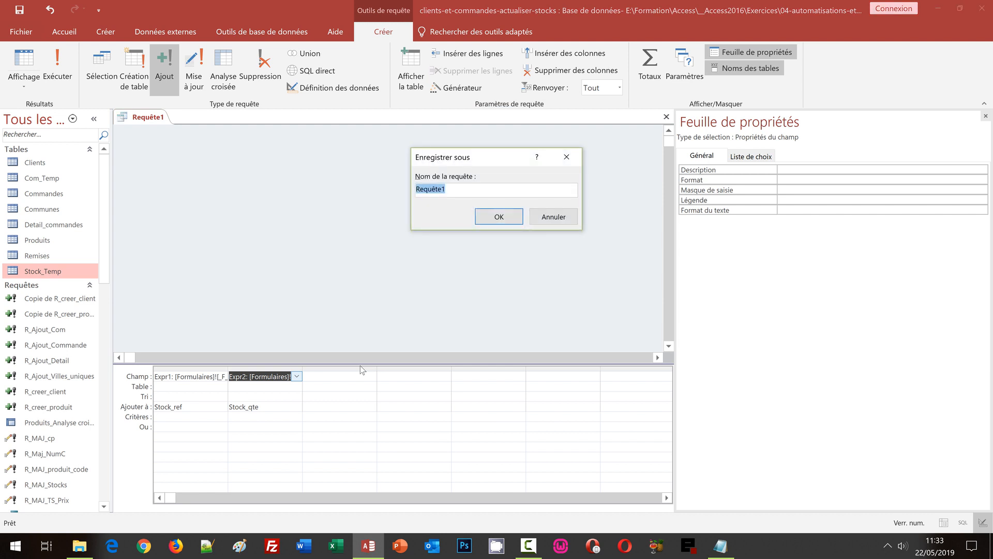
{"action": "type", "text": "R_NV_Stocks"}
{"action": "left_click", "coordinate": [497, 220]}
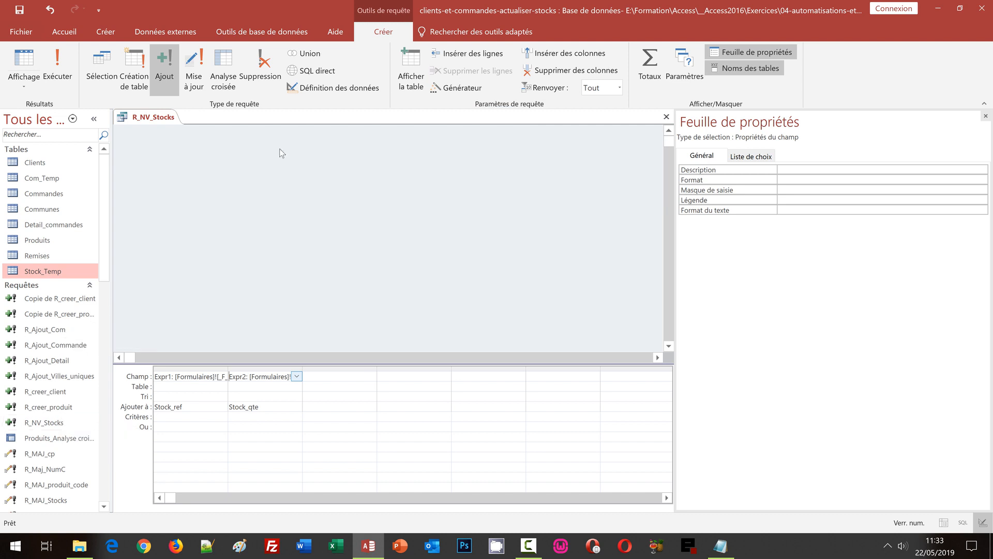
{"action": "left_click", "coordinate": [666, 116]}
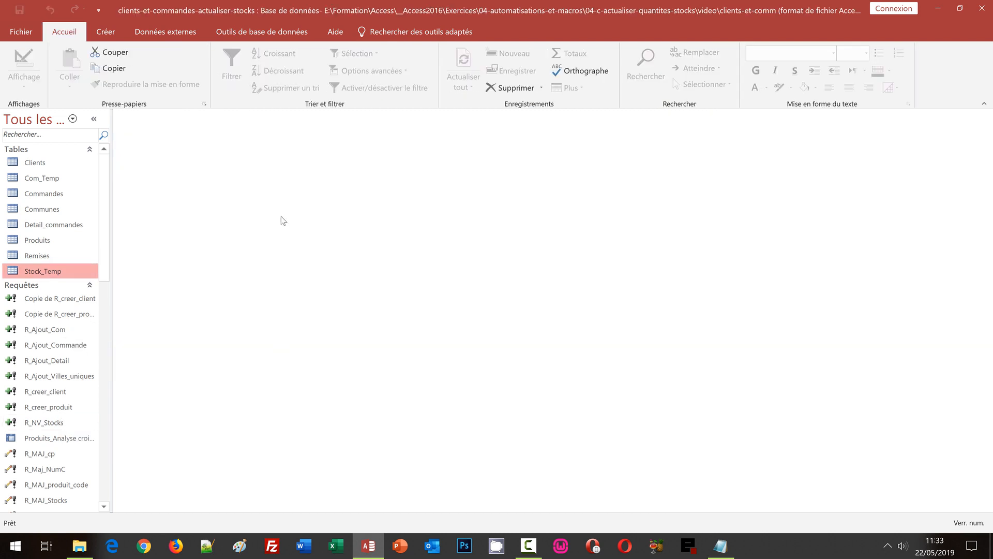
- Open F_Commandes in design view and open the Ajouter button's On Click macro
{"action": "left_click", "coordinate": [102, 404]}
{"action": "left_click_drag", "start_coordinate": [107, 388], "coordinate": [111, 463]}
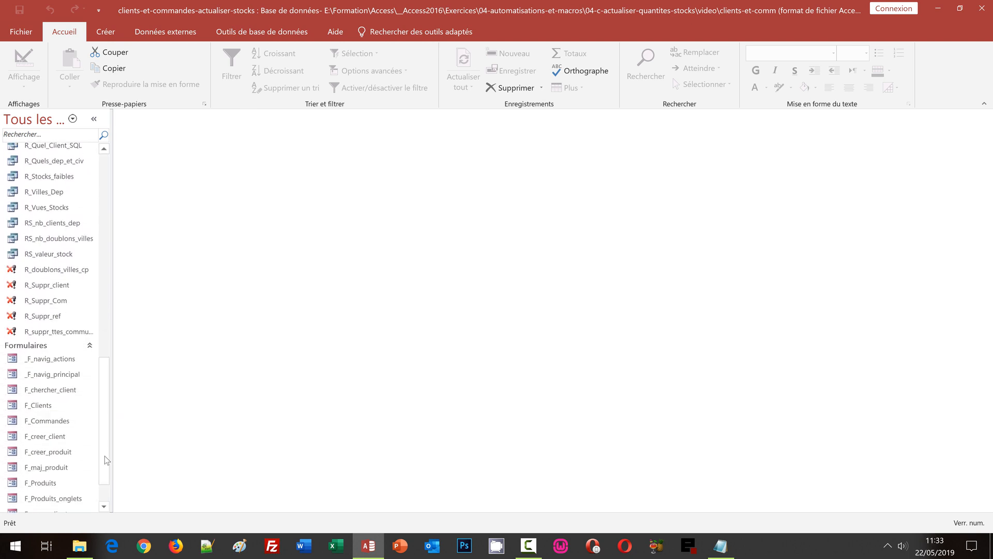
{"action": "right_click", "coordinate": [61, 424]}
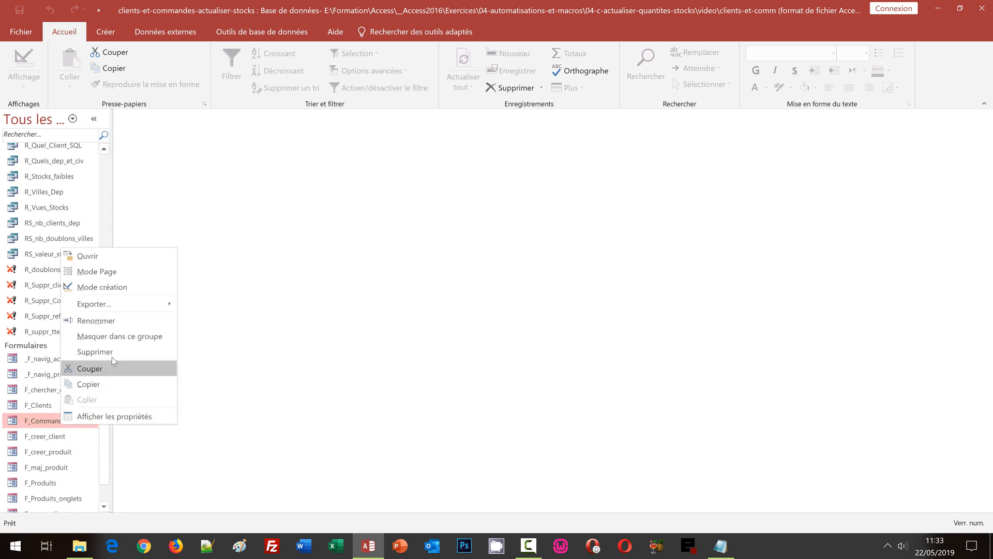
{"action": "left_click", "coordinate": [114, 286]}
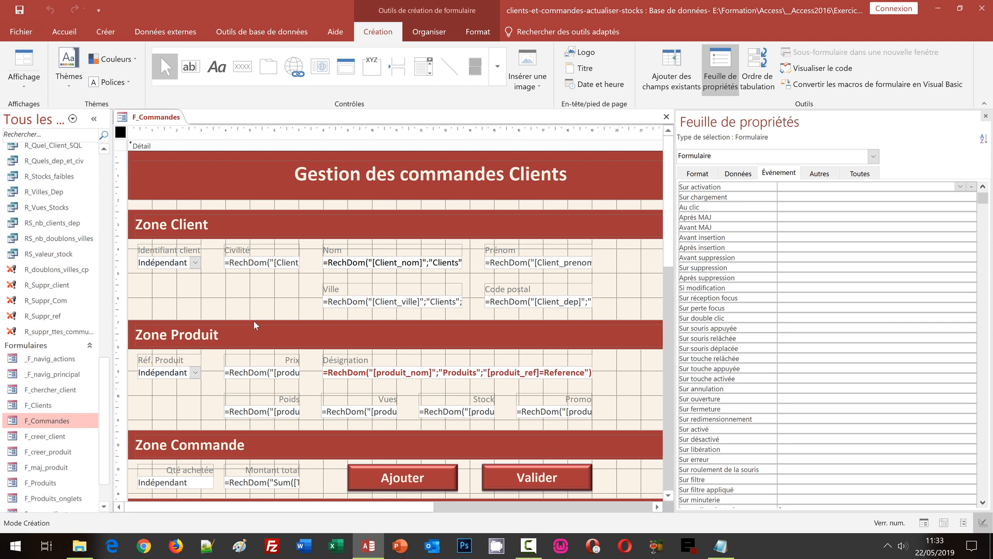
{"action": "left_click", "coordinate": [409, 472]}
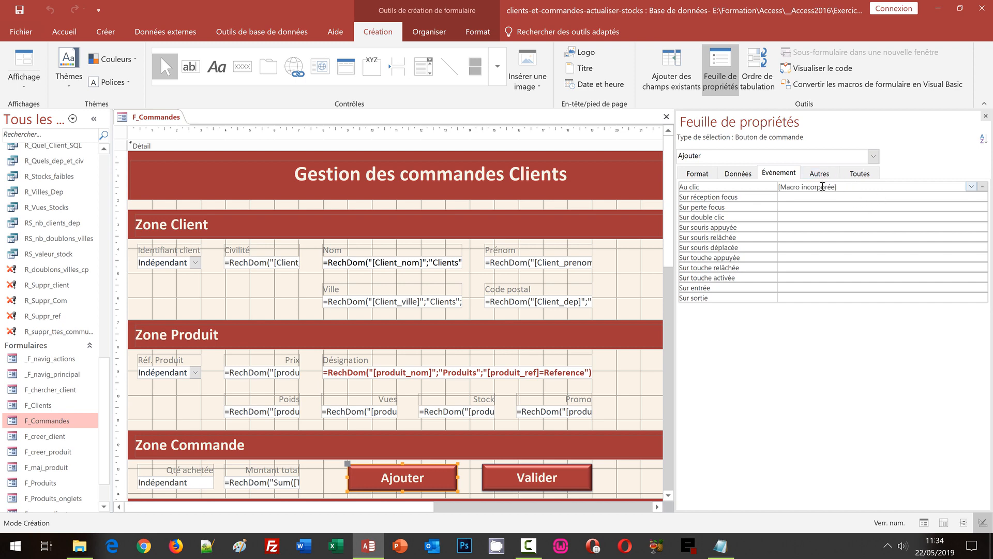
{"action": "left_click", "coordinate": [982, 188]}
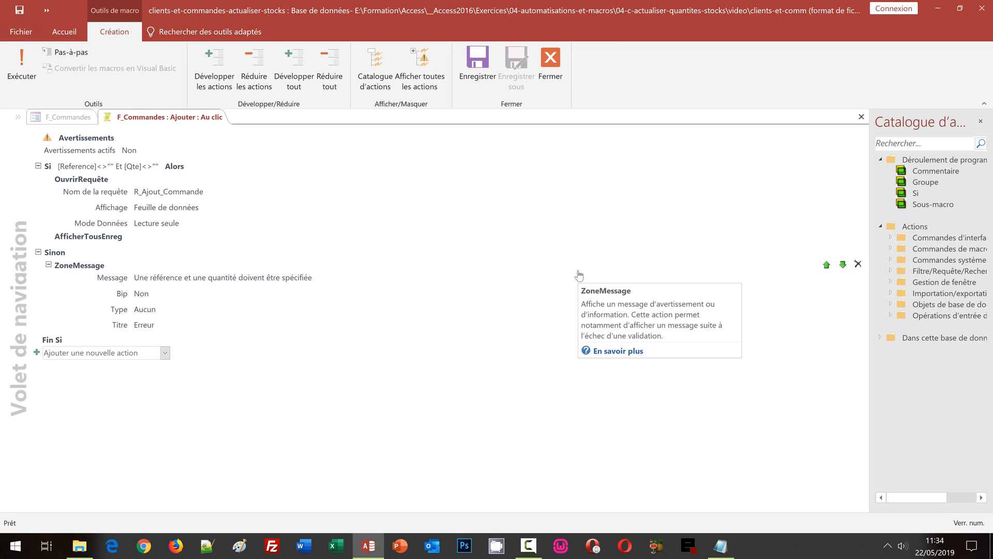
- Add an OuvrirRequête action for R_NV_Stocks in Lecture seule mode, placed under R_Ajout_Commande
{"action": "left_click", "coordinate": [165, 353]}
{"action": "type", "text": "Ouv"}
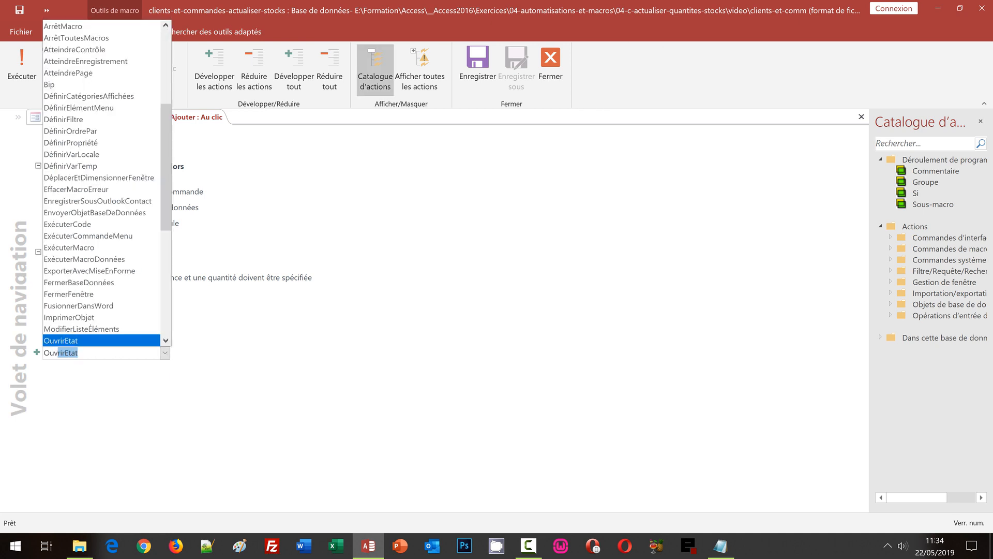
{"action": "type", "text": "rirRequête"}
{"action": "key", "text": "Return"}
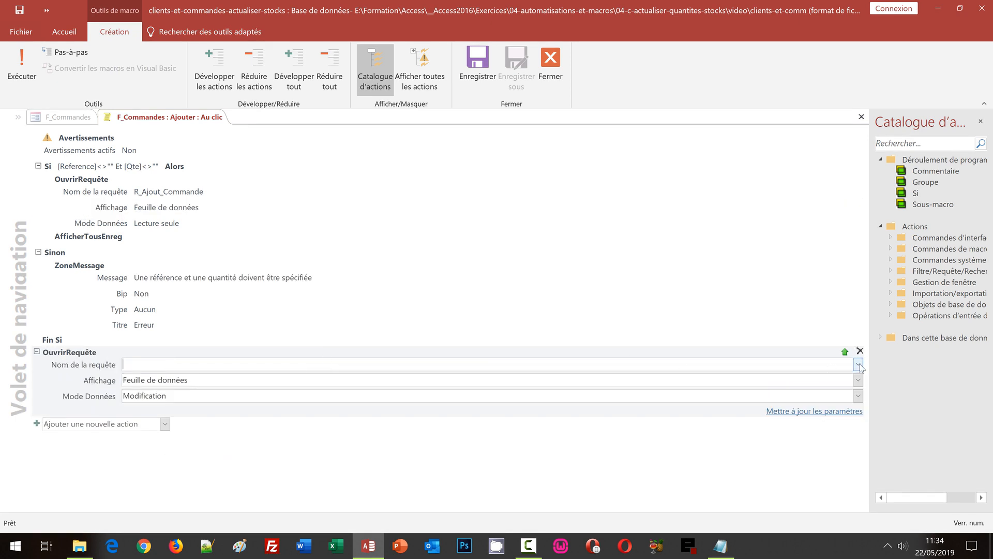
{"action": "left_click", "coordinate": [858, 365]}
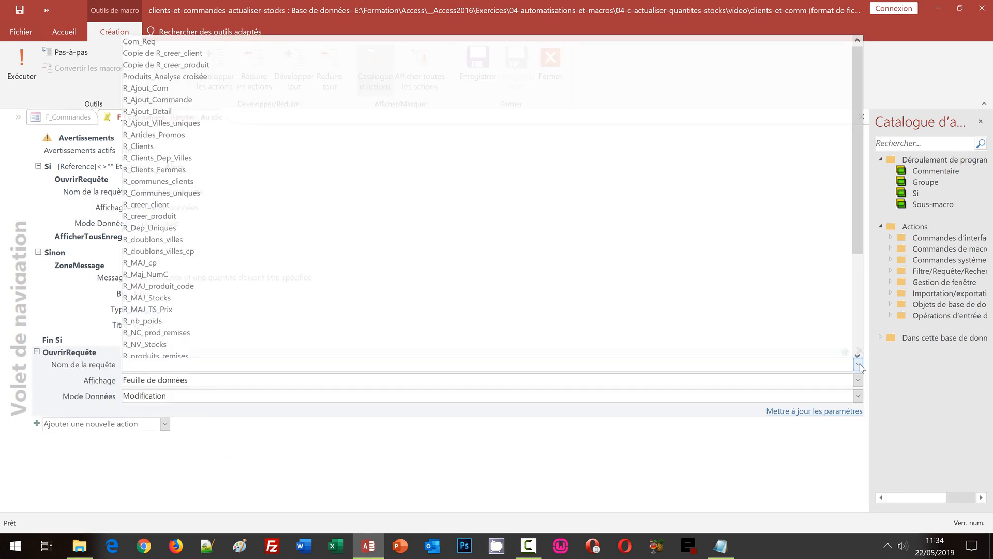
{"action": "left_click", "coordinate": [193, 340]}
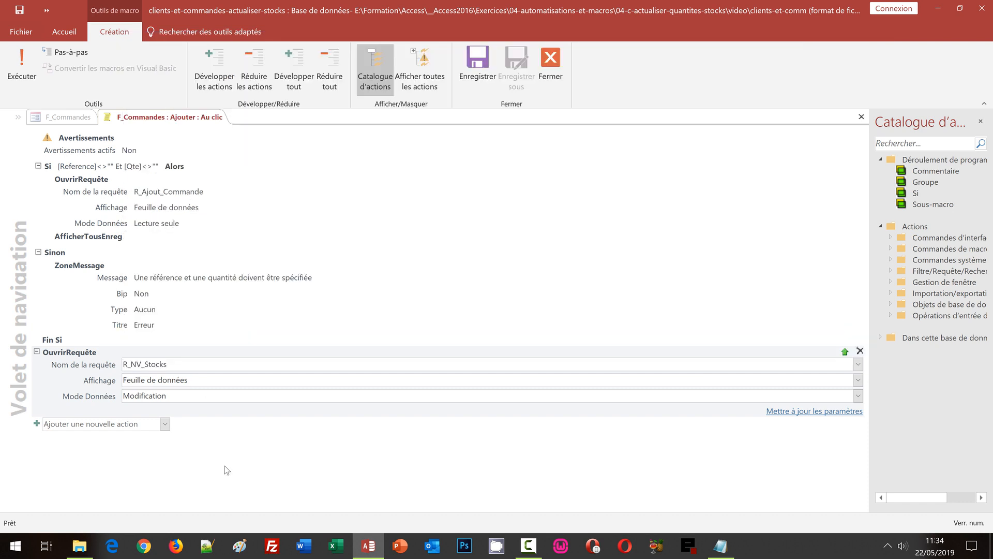
{"action": "left_click", "coordinate": [862, 397]}
{"action": "left_click", "coordinate": [162, 435]}
{"action": "mouse_move", "coordinate": [110, 181]}
{"action": "left_click_drag", "start_coordinate": [88, 355], "coordinate": [84, 232]}
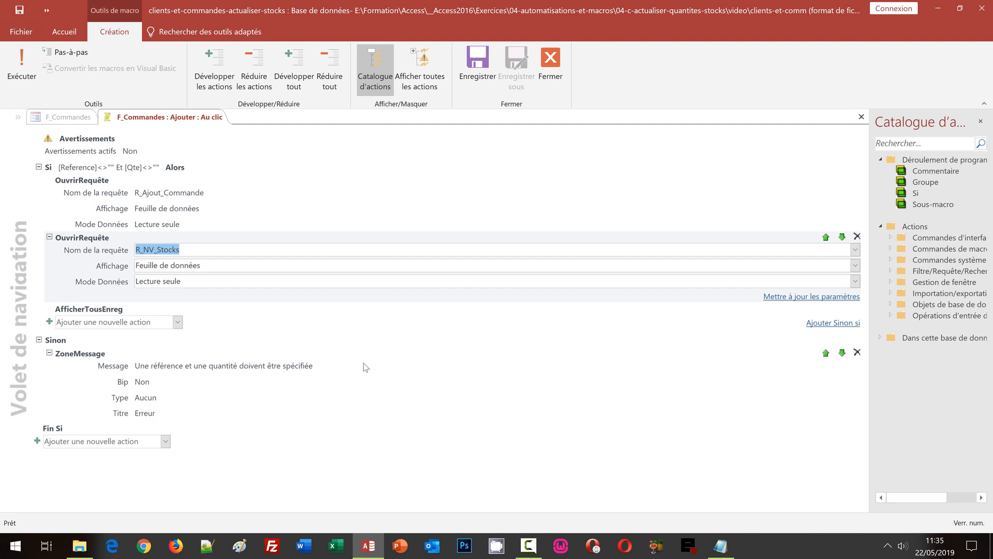
- Save and close the macro, then save and close the F_Commandes form
{"action": "left_click", "coordinate": [475, 83]}
{"action": "left_click", "coordinate": [551, 67]}
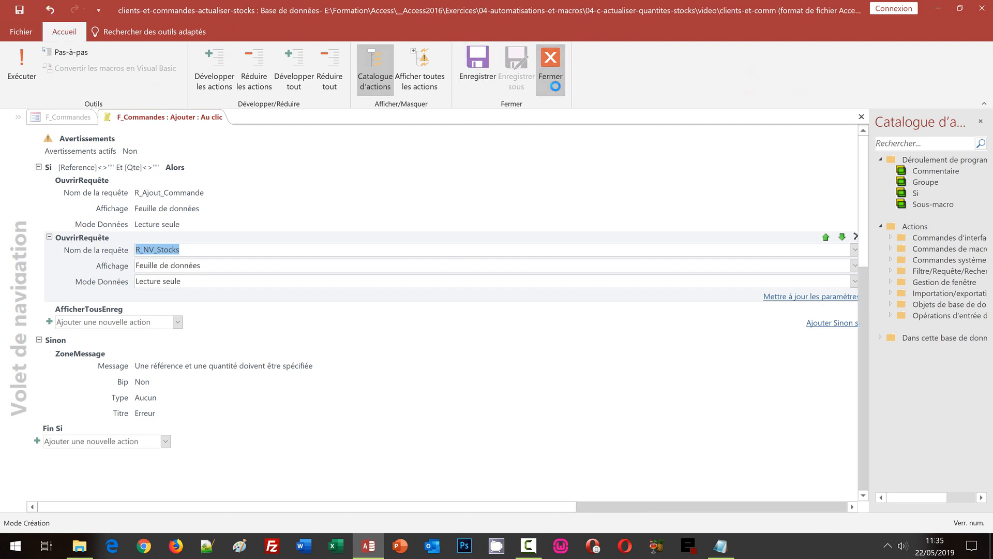
{"action": "left_click", "coordinate": [279, 297]}
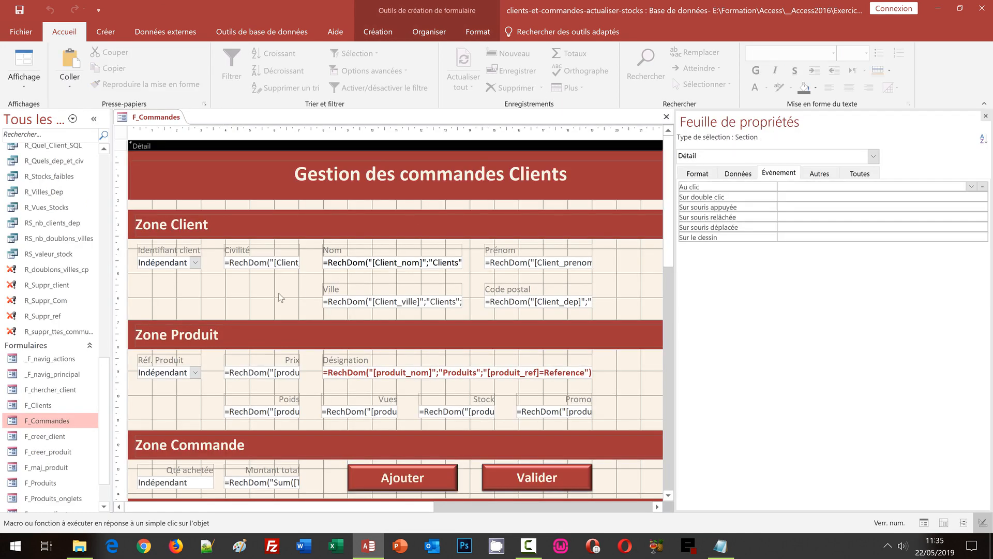
{"action": "left_click", "coordinate": [27, 8]}
{"action": "left_click", "coordinate": [666, 117]}
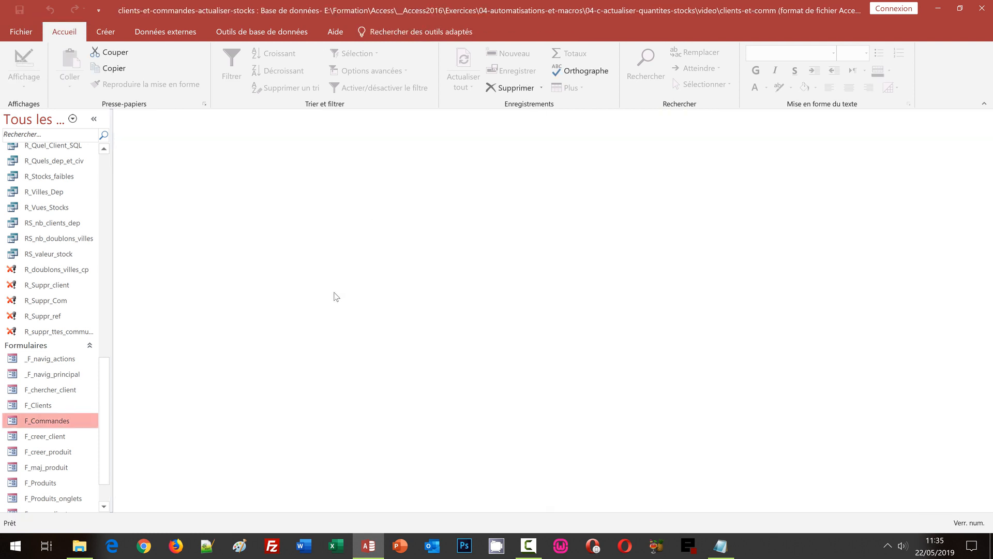
- Open the Facturation page of _F_navig_principal and choose client 6 for the order
{"action": "left_click", "coordinate": [65, 374]}
{"action": "double_click", "coordinate": [65, 375]}
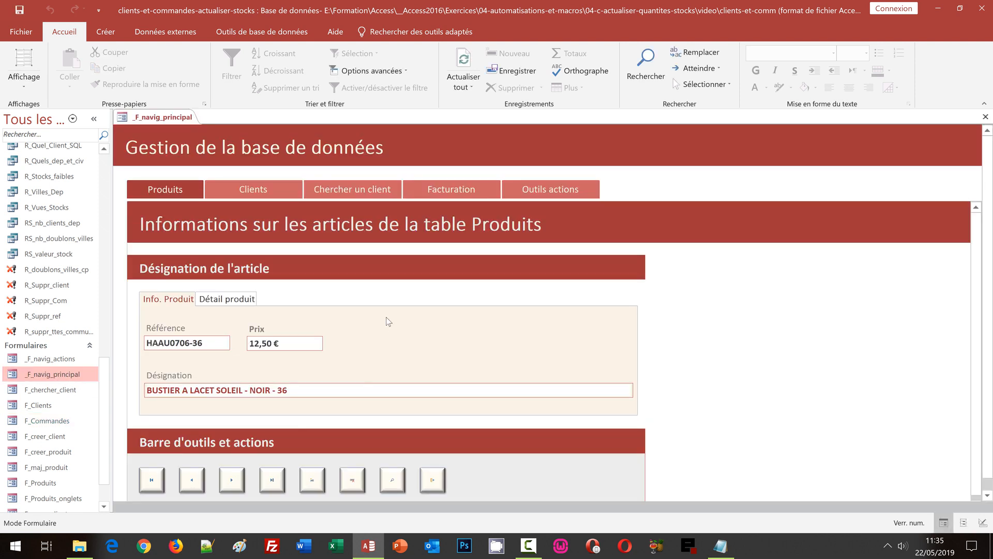
{"action": "left_click", "coordinate": [446, 192]}
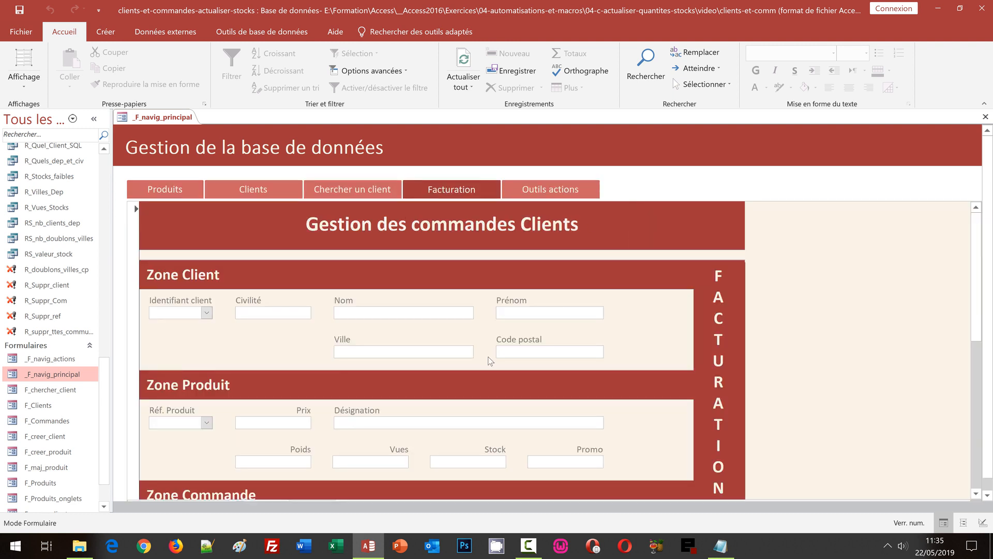
{"action": "left_click", "coordinate": [206, 314]}
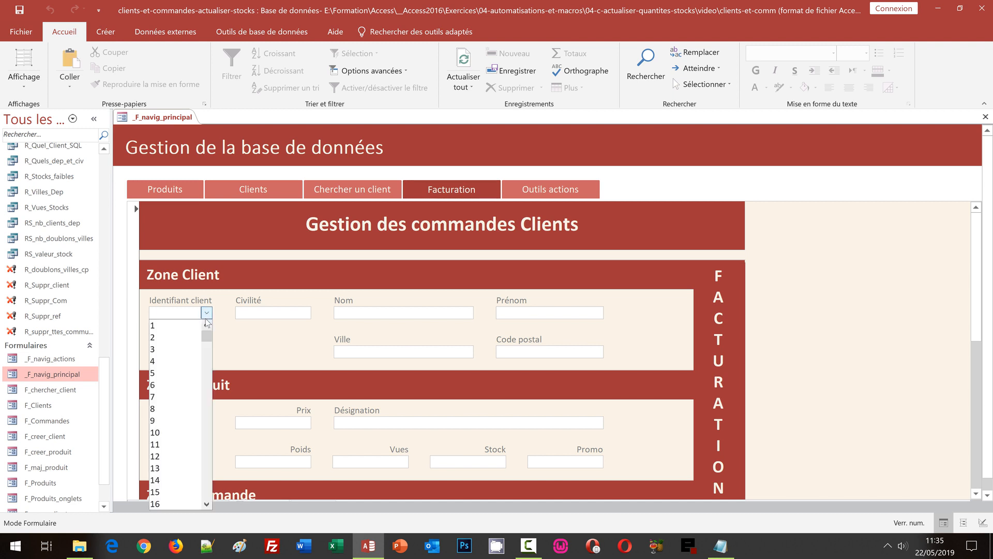
{"action": "left_click", "coordinate": [186, 382]}
- Add product 5002GLM-38 with quantity 2 to the order lines
{"action": "scroll", "coordinate": [199, 381], "scroll_direction": "down", "scroll_amount": 3}
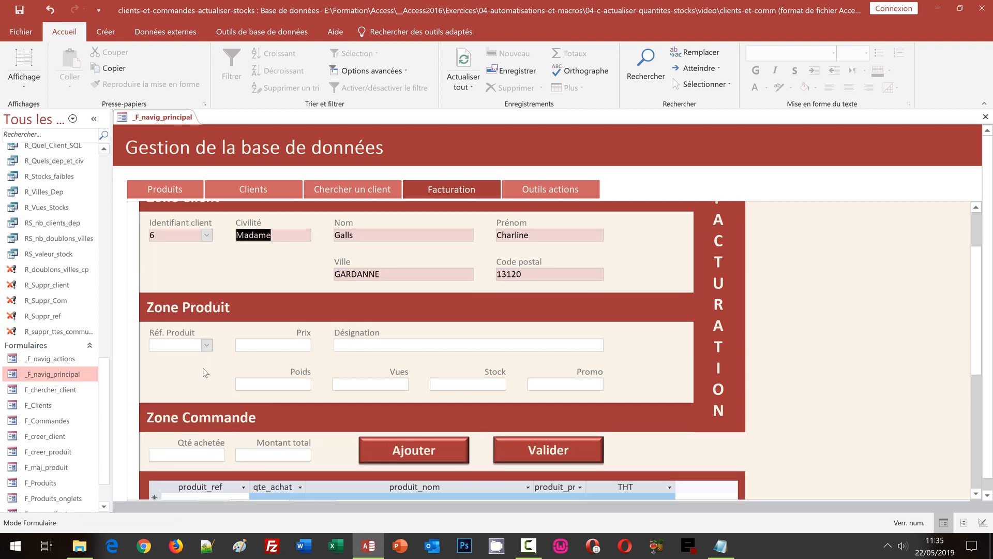
{"action": "left_click", "coordinate": [206, 345]}
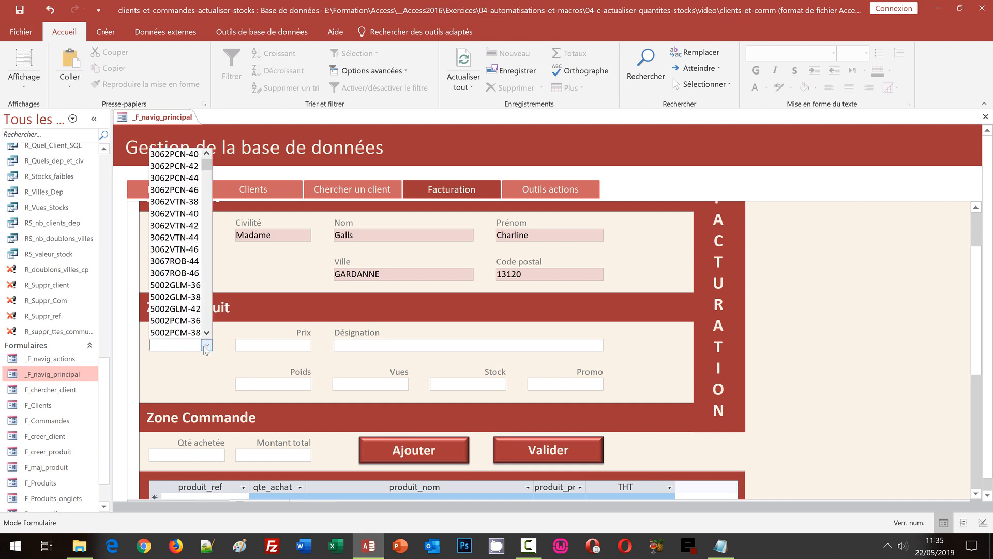
{"action": "left_click", "coordinate": [180, 296]}
{"action": "left_click", "coordinate": [215, 454]}
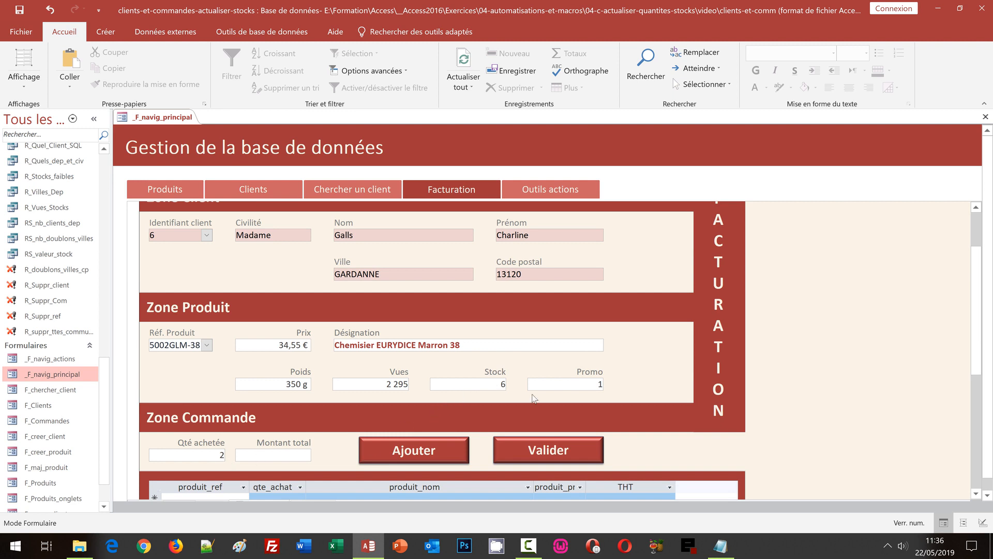
{"action": "scroll", "coordinate": [977, 364], "scroll_direction": "down", "scroll_amount": 1}
{"action": "scroll", "coordinate": [978, 365], "scroll_direction": "down", "scroll_amount": 3}
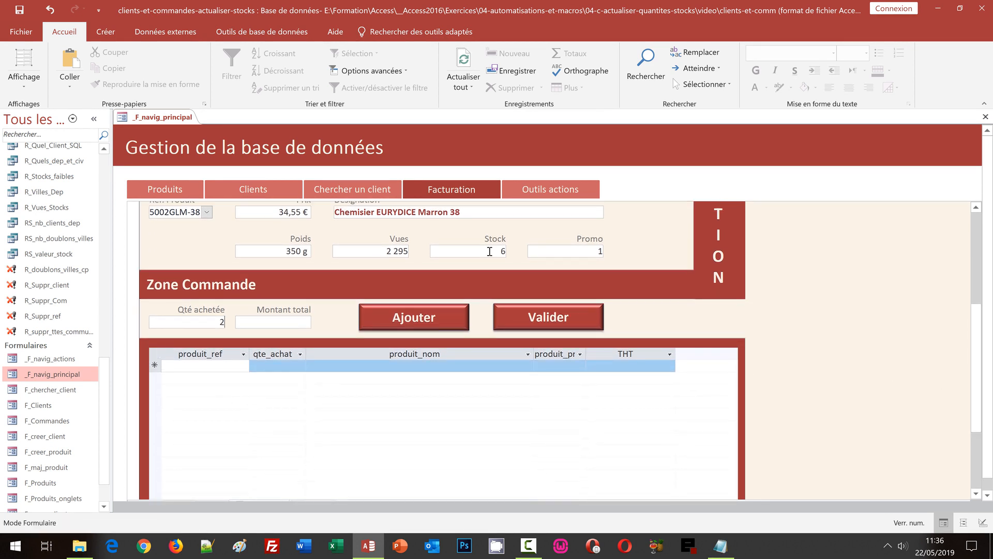
{"action": "left_click", "coordinate": [443, 325]}
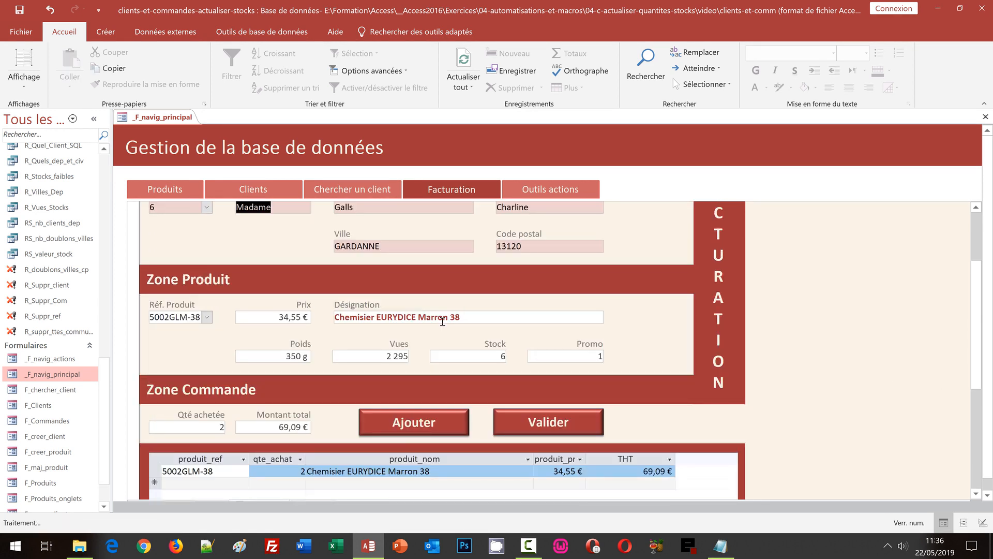
- Add one EPL1011-U to the order, bringing the total to 115,19 €
{"action": "left_click", "coordinate": [206, 317]}
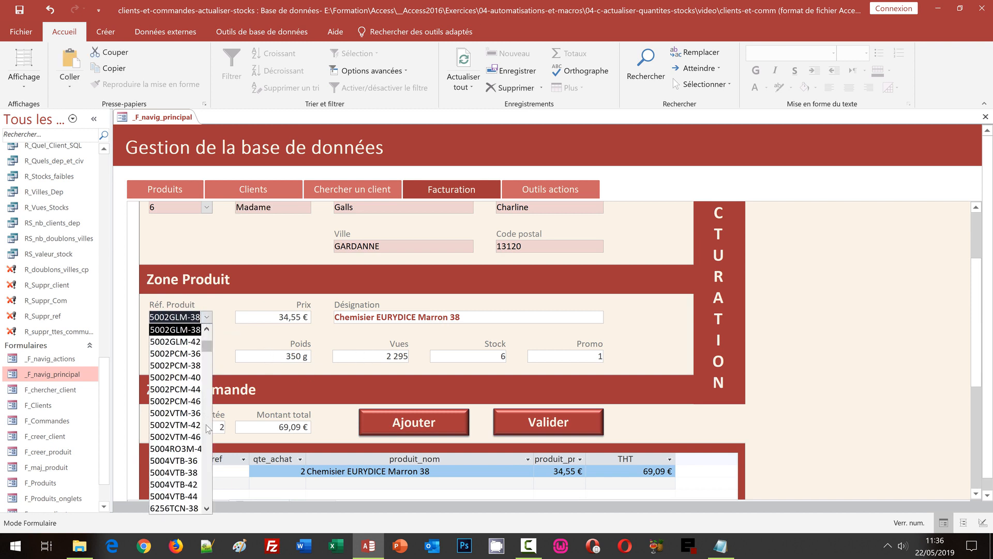
{"action": "scroll", "coordinate": [208, 426], "scroll_direction": "down", "scroll_amount": 5}
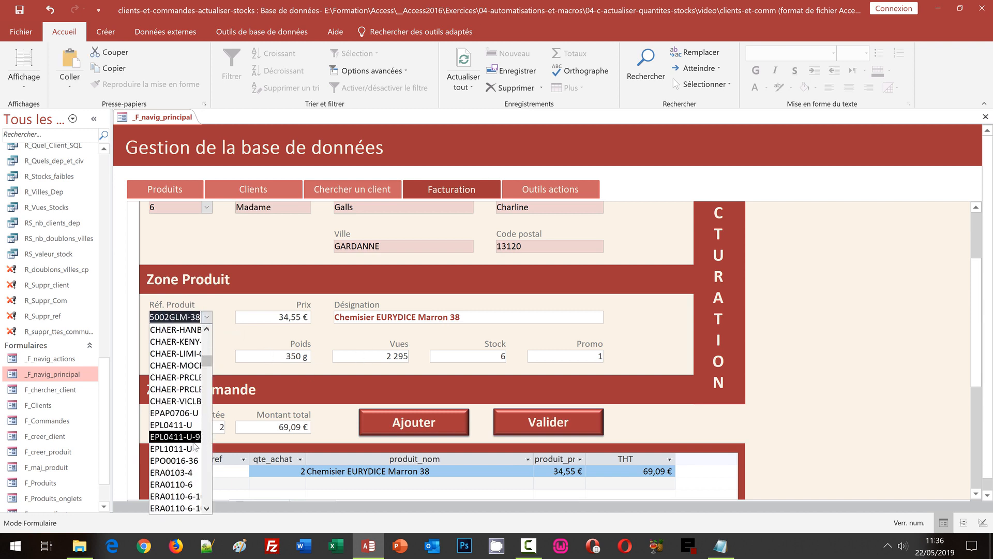
{"action": "left_click", "coordinate": [189, 449]}
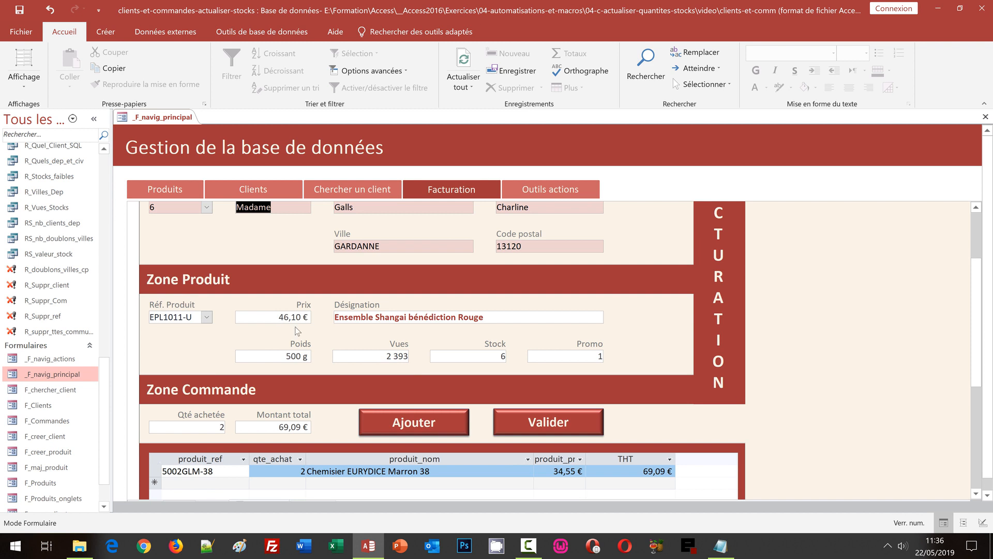
{"action": "left_click", "coordinate": [205, 426]}
{"action": "left_click_drag", "start_coordinate": [205, 427], "coordinate": [229, 428]}
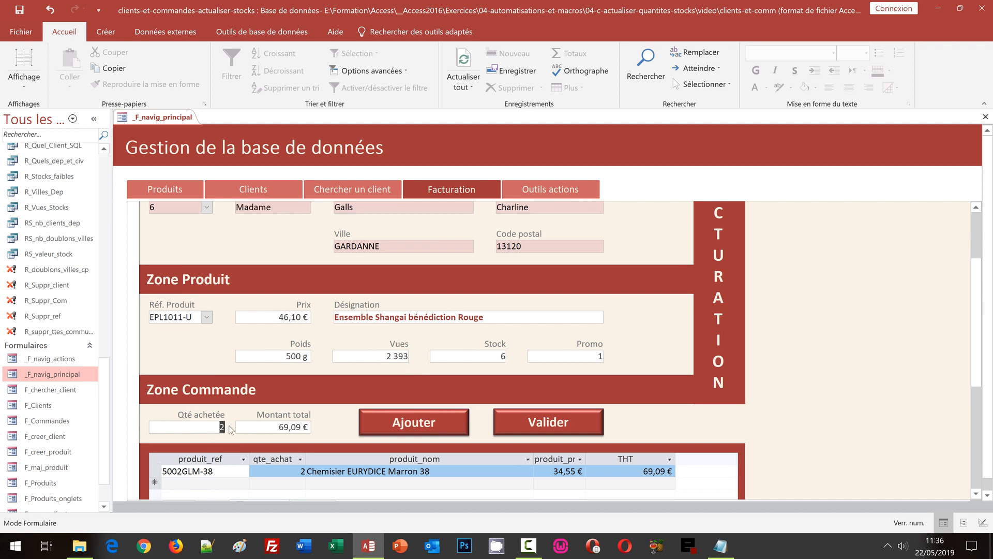
{"action": "type", "text": "1"}
{"action": "left_click", "coordinate": [404, 427]}
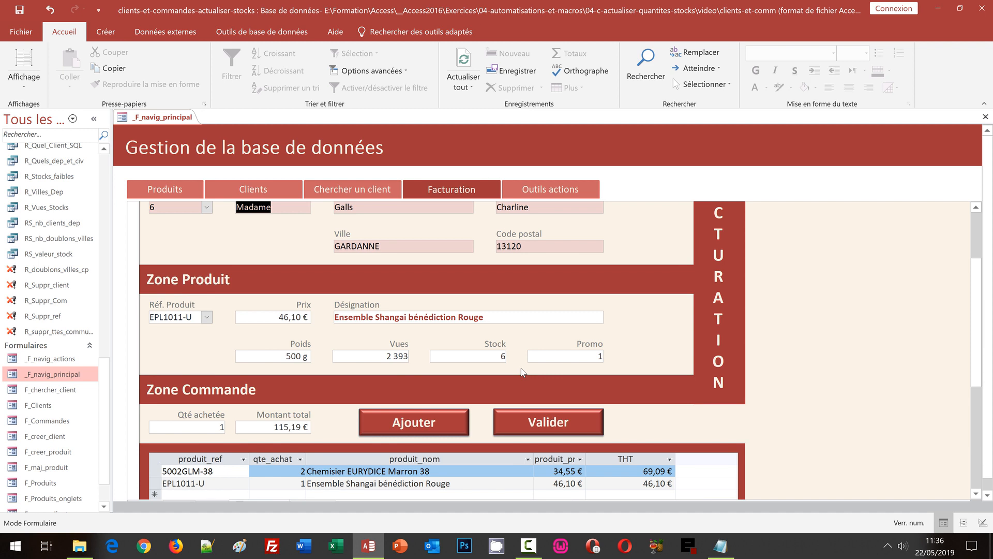
{"action": "scroll", "coordinate": [792, 336], "scroll_direction": "down", "scroll_amount": 2}
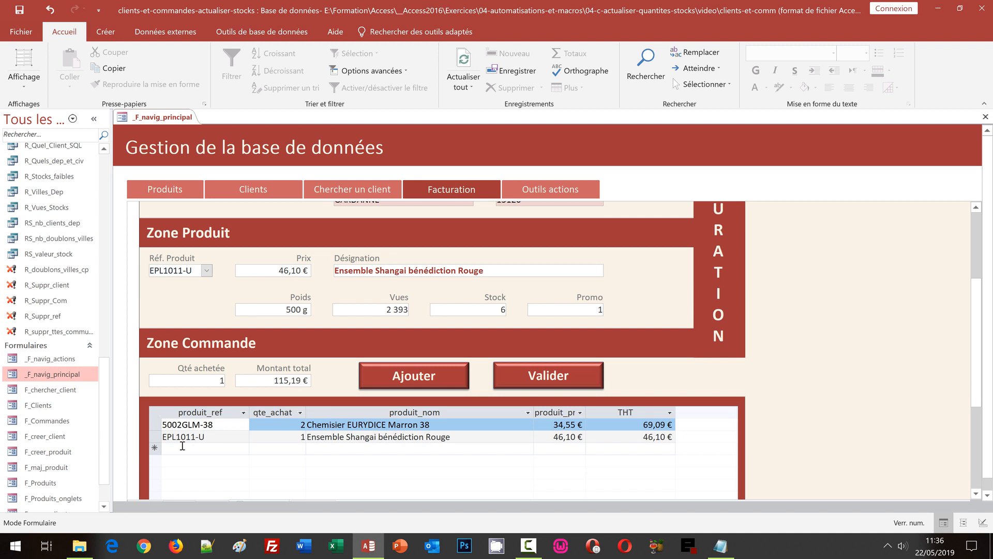
{"action": "left_click", "coordinate": [107, 196]}
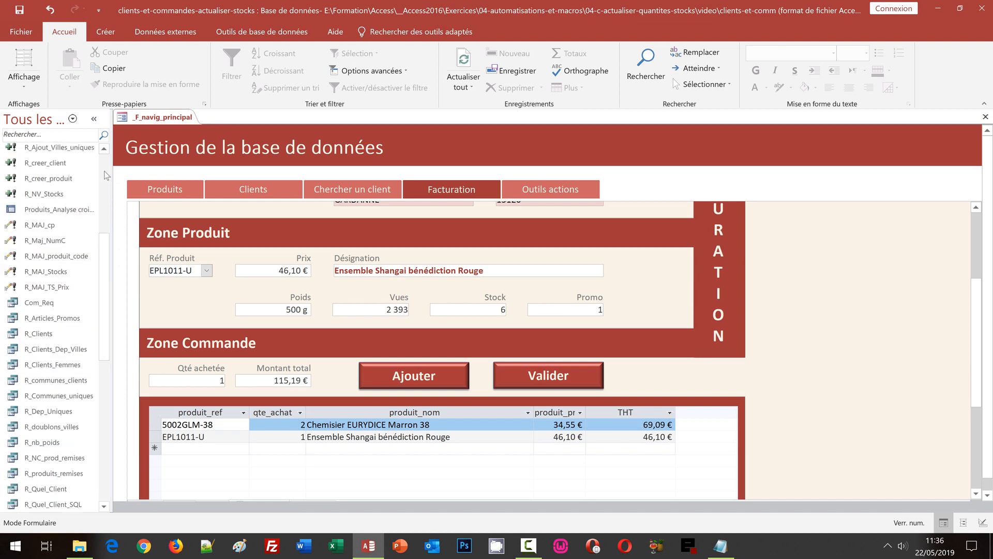
{"action": "left_click", "coordinate": [106, 164]}
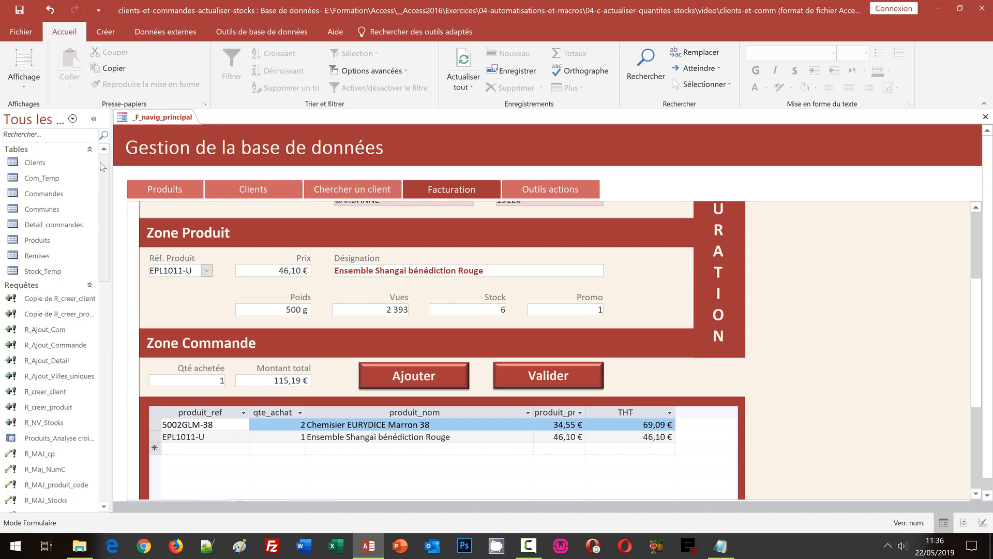
- Open Stock_Temp, check 4 for 5002GLM-38 and 5 for EPL1011-U, then close it
{"action": "double_click", "coordinate": [41, 272]}
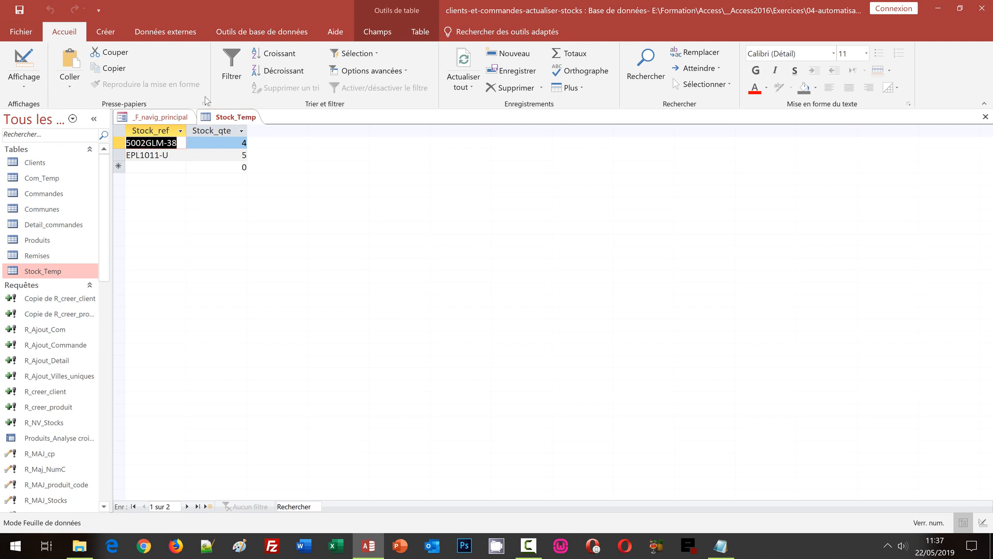
{"action": "left_click", "coordinate": [985, 117]}
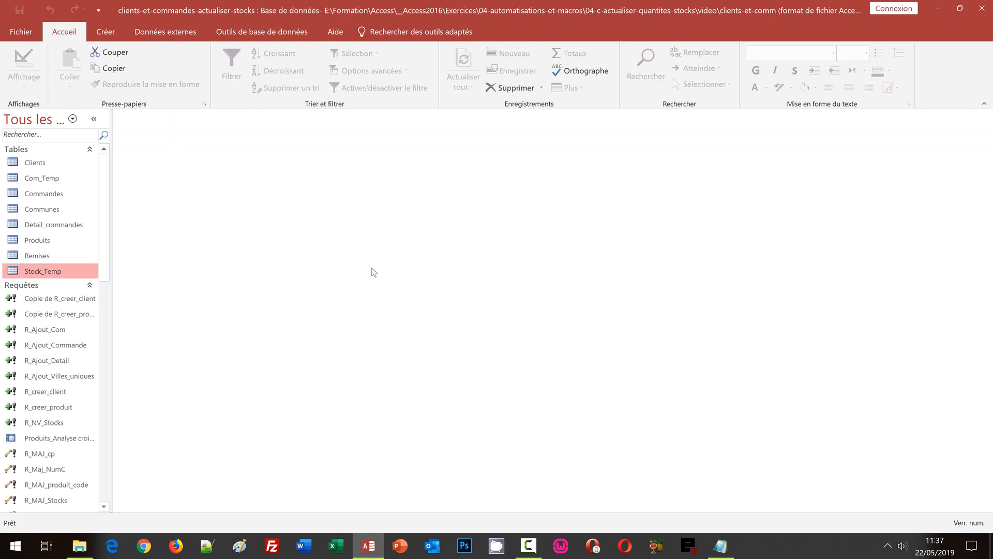
- Create a new blank query design with no tables and switch it to SQL view
{"action": "left_click", "coordinate": [104, 34]}
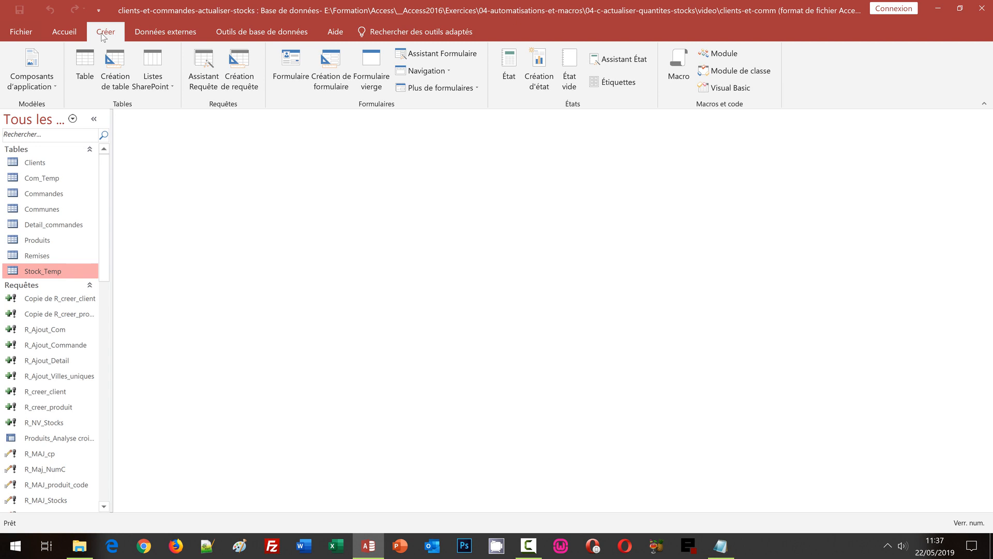
{"action": "left_click", "coordinate": [248, 93]}
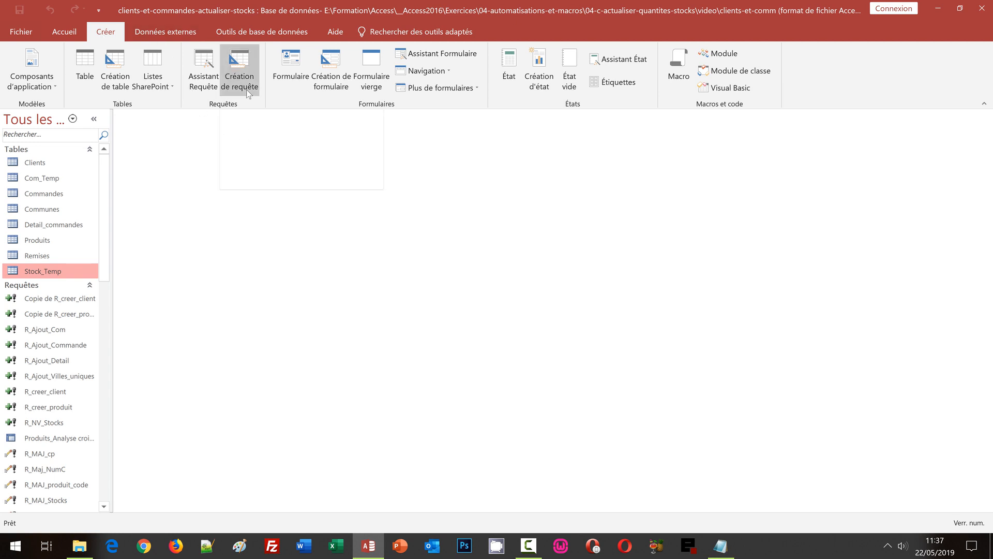
{"action": "left_click", "coordinate": [247, 92]}
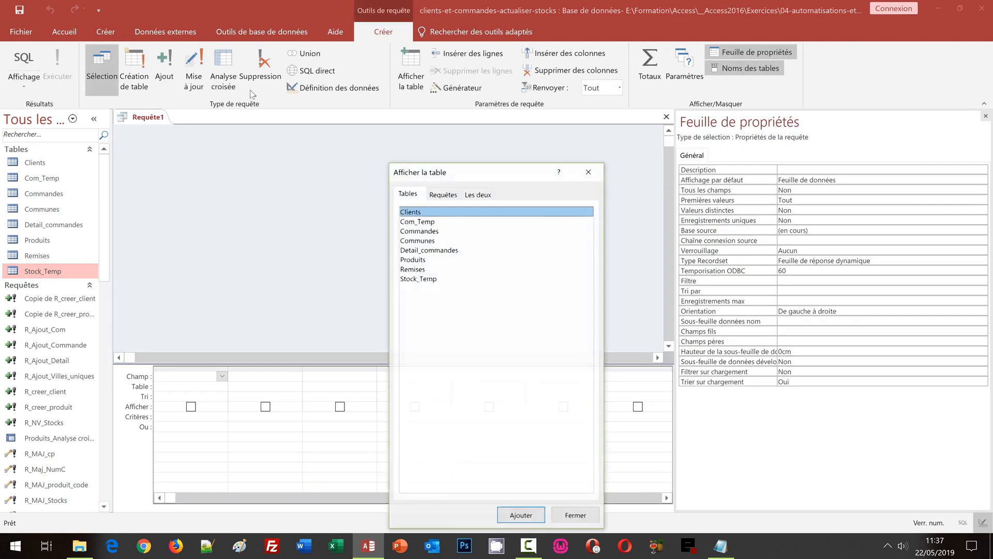
{"action": "left_click", "coordinate": [573, 517]}
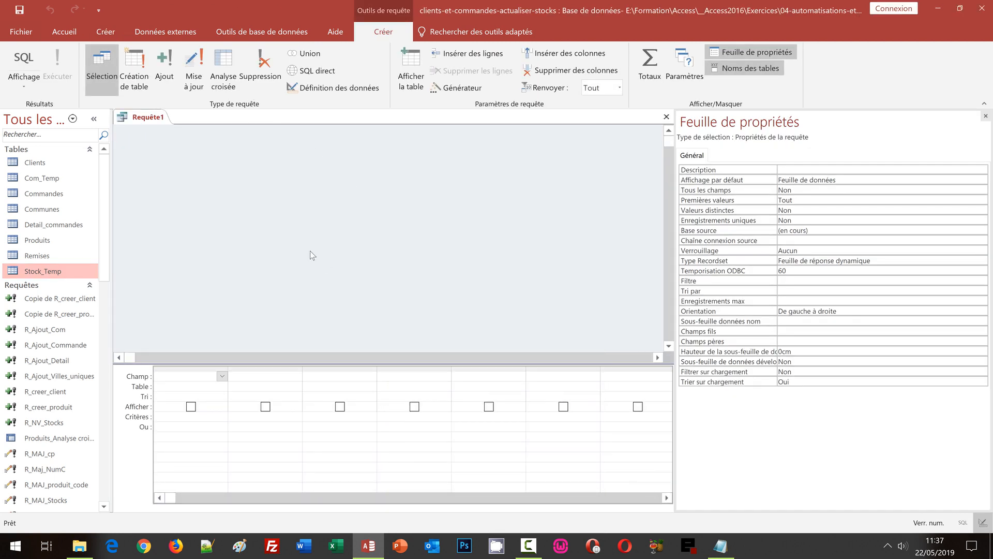
{"action": "left_click", "coordinate": [23, 58]}
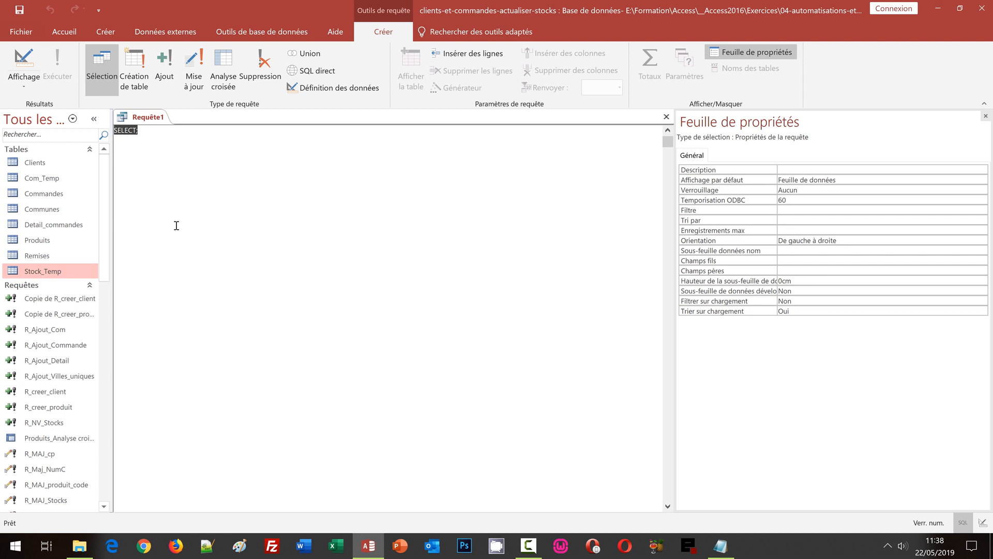
- Start the SQL statement with UPDATE Produits AS p SET p.produit_stock
{"action": "key", "text": "Caps_Lock"}
{"action": "type", "text": "UPDATE"}
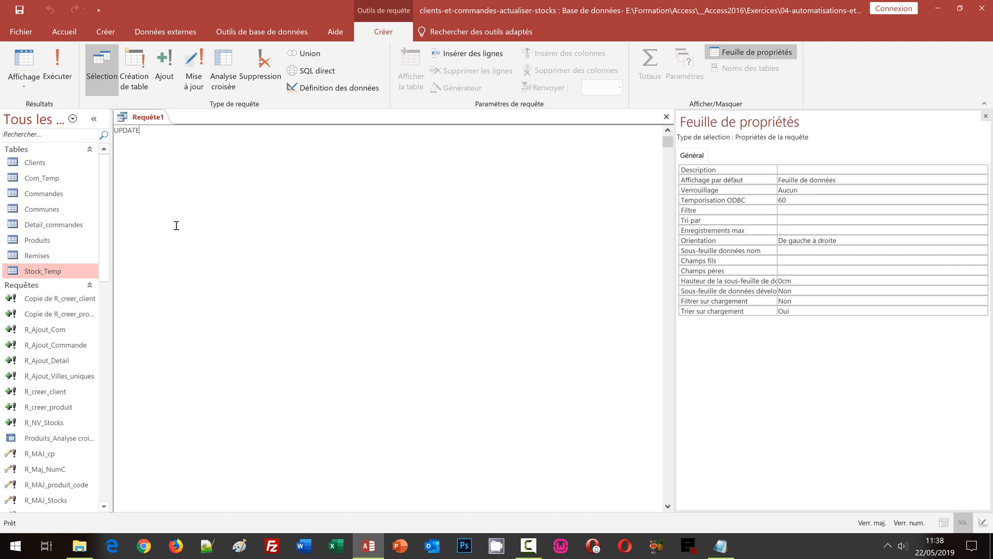
{"action": "key", "text": "Caps_Lock"}
{"action": "type", "text": "E Produits"}
{"action": "type", "text": "AS p"}
{"action": "type", "text": "SET"}
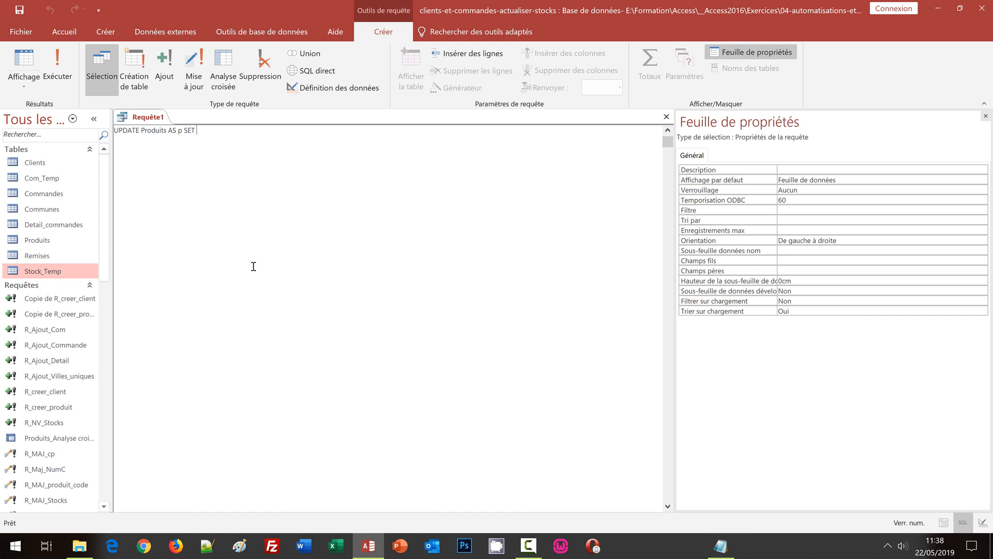
{"action": "type", "text": "p"}
{"action": "type", "text": ".produit"}
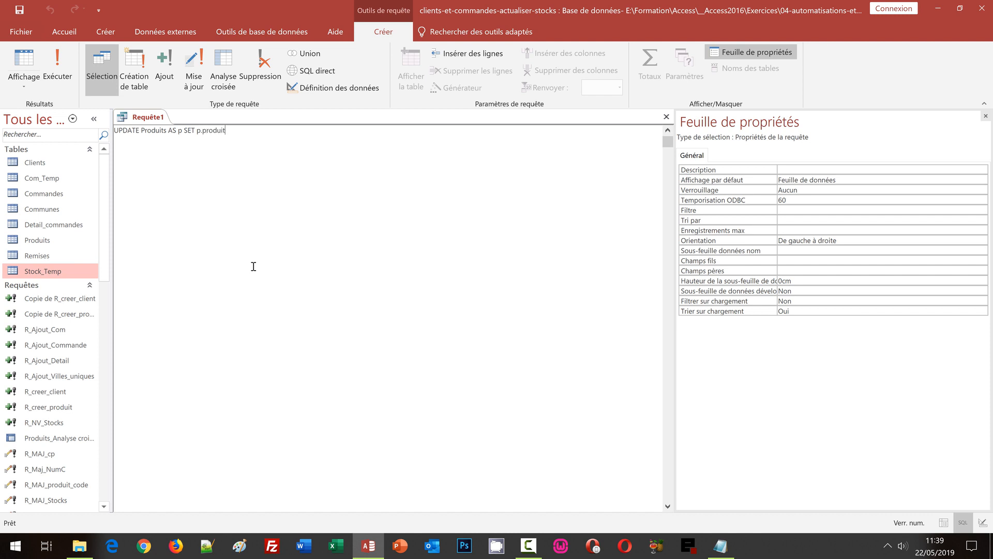
{"action": "type", "text": "_stock"}
- Finish it with DLookUp("[Stock_qte]","[Stock_Temp]","[Stock_ref]='" & p.produit_ref & "'");
{"action": "type", "text": "DLookUp"}
{"action": "type", "text": "("}
{"action": "type", "text": "[Stock_qte]\","}
{"action": "type", "text": "\"[Stock_"}
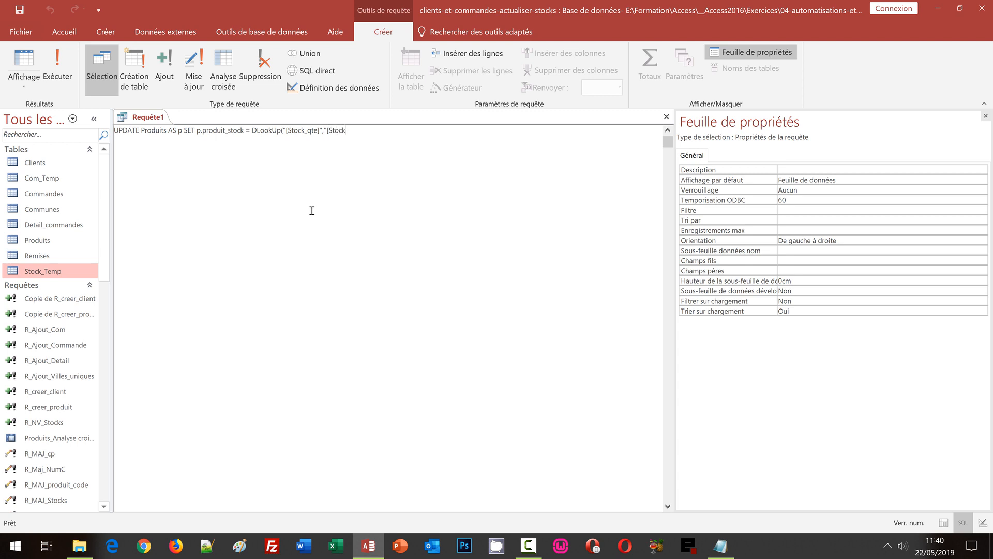
{"action": "type", "text": "Temp]"}
{"action": "type", "text": "\",\"[Stock_ref]="}
{"action": "type", "text": "'"}
{"action": "type", "text": "& p.produit_"}
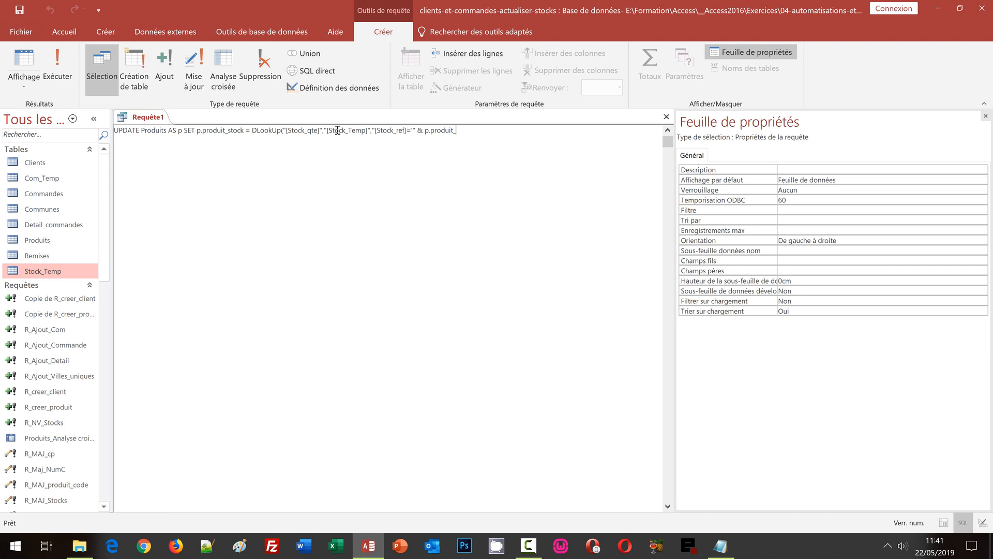
{"action": "type", "text": "ref"}
{"action": "type", "text": " &"}
{"action": "type", "text": " \""}
{"action": "type", "text": "\");"}
- Save the UPDATE query as R_MAJ_Stocks_Produits
{"action": "key", "text": "ctrl+s"}
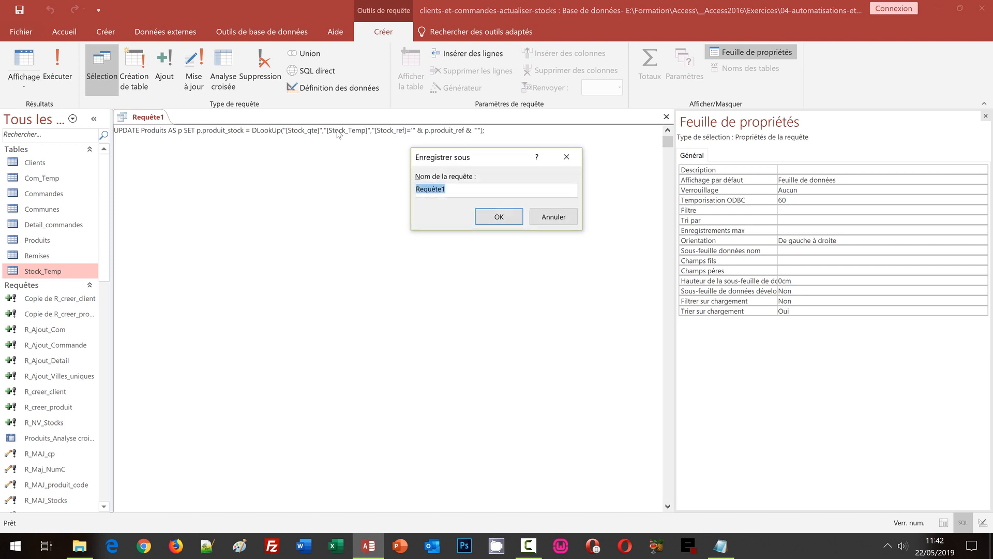
{"action": "type", "text": "R_MAJ_Stocks_Produits"}
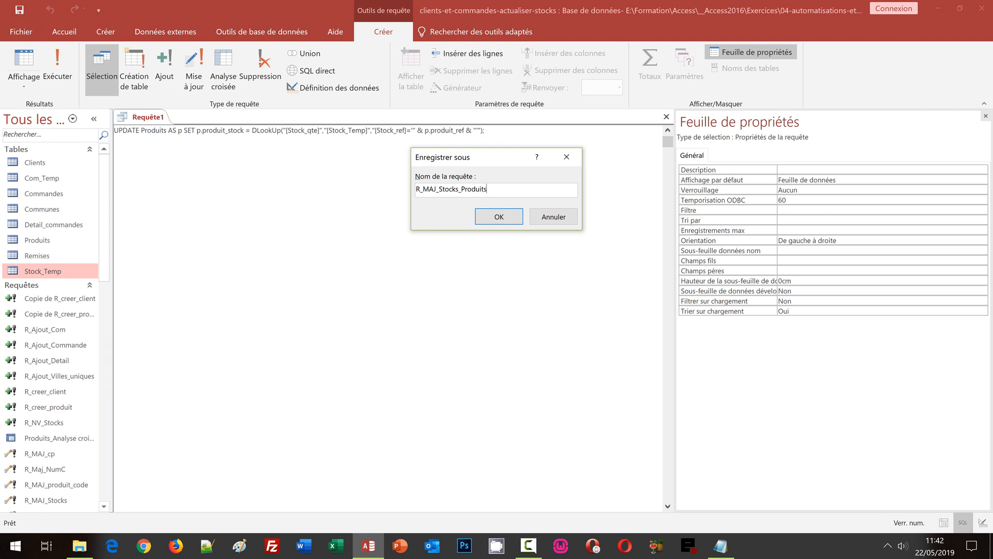
{"action": "left_click", "coordinate": [488, 219]}
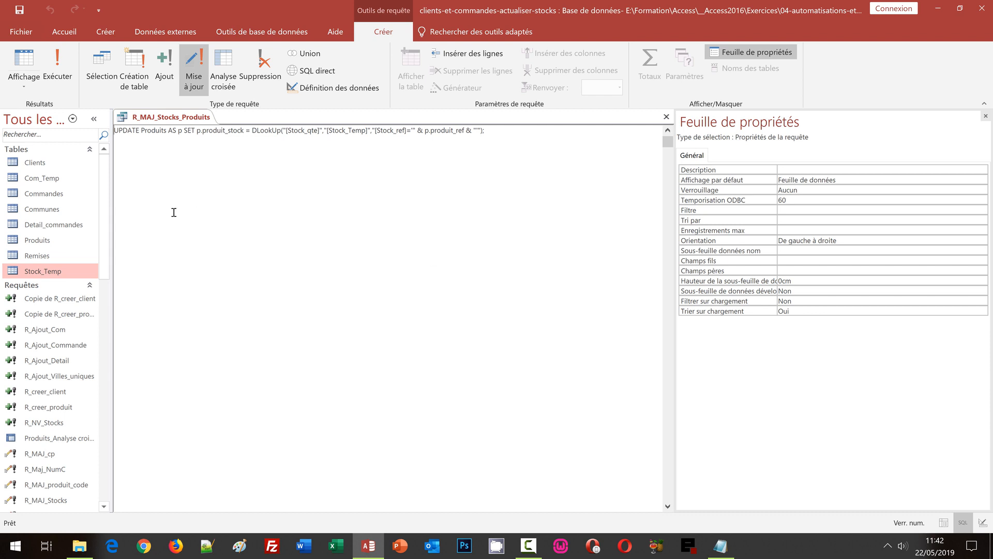
- Inspect the RechDom-on-Stock_Temp update expression for produit_stock in design view, then close the query
{"action": "left_click", "coordinate": [26, 91]}
{"action": "left_click", "coordinate": [52, 163]}
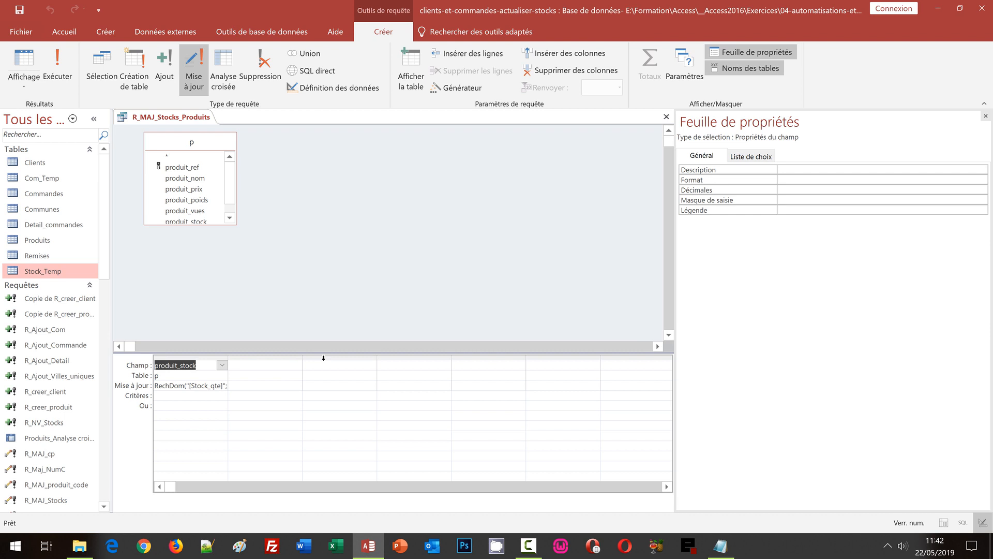
{"action": "double_click", "coordinate": [228, 358]}
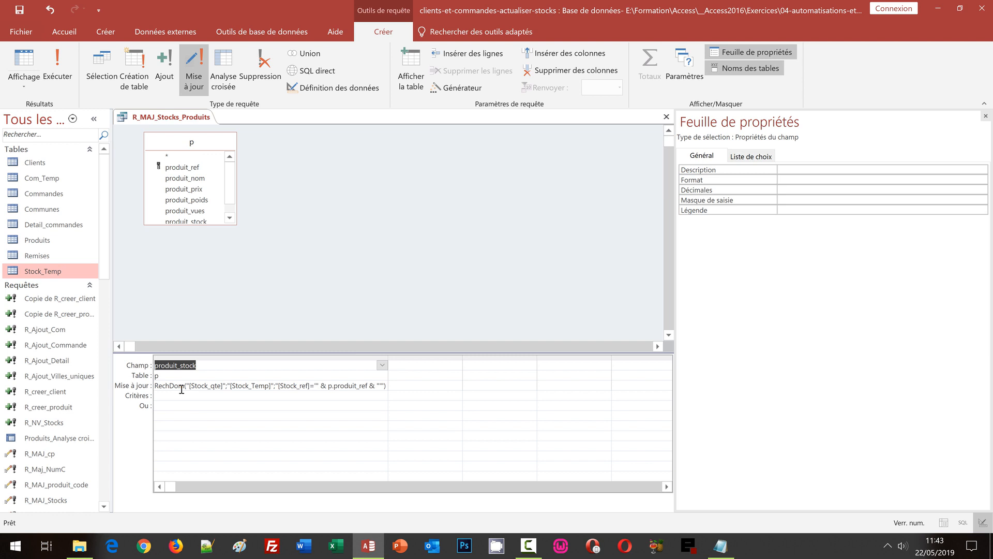
{"action": "left_click", "coordinate": [667, 116]}
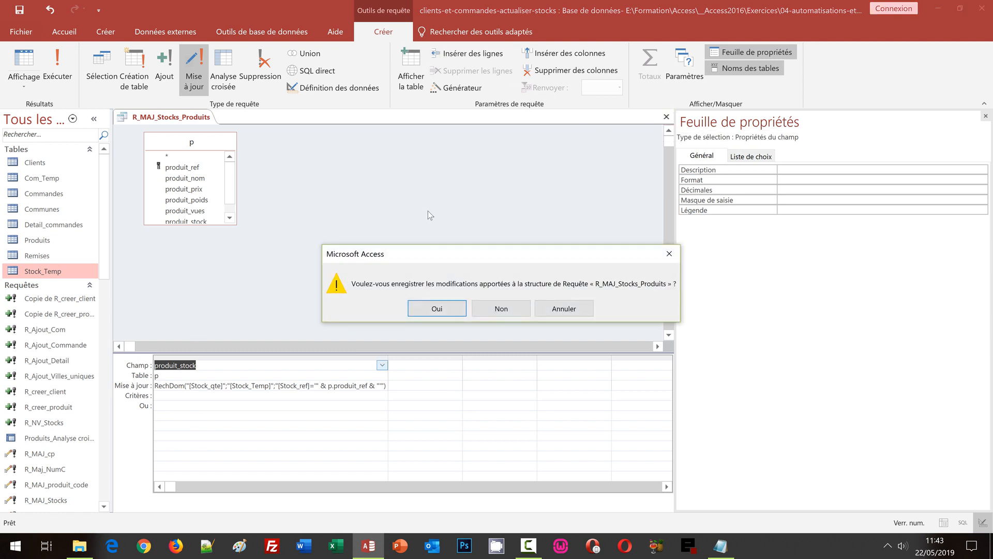
{"action": "left_click", "coordinate": [431, 309]}
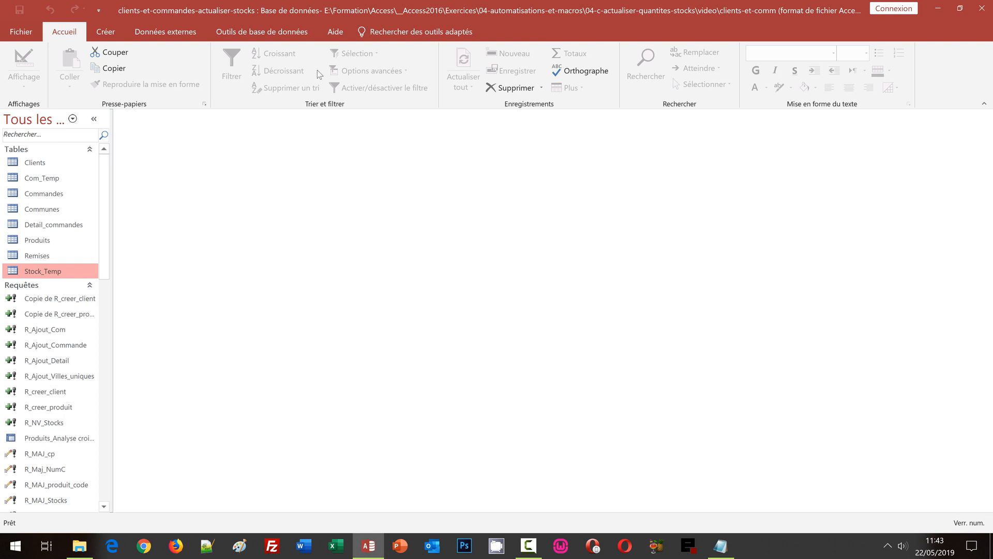
- Create a new design-view query containing the Stock_Temp table
{"action": "left_click", "coordinate": [106, 32]}
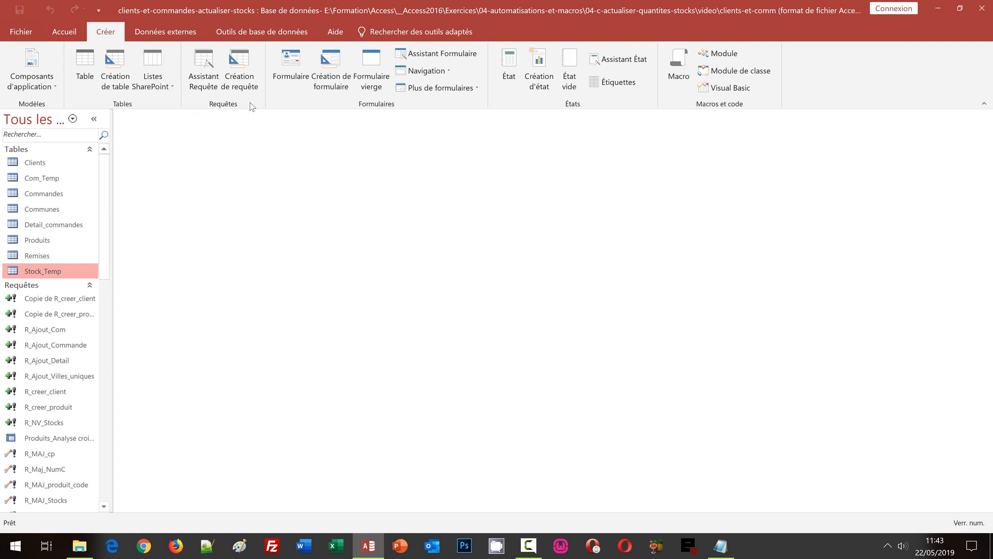
{"action": "left_click", "coordinate": [250, 77]}
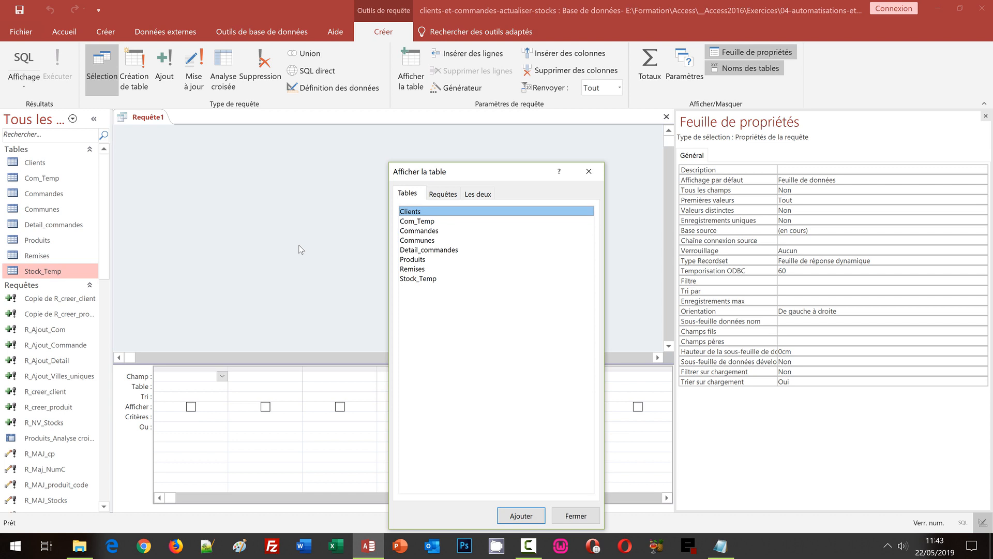
{"action": "left_click", "coordinate": [426, 280]}
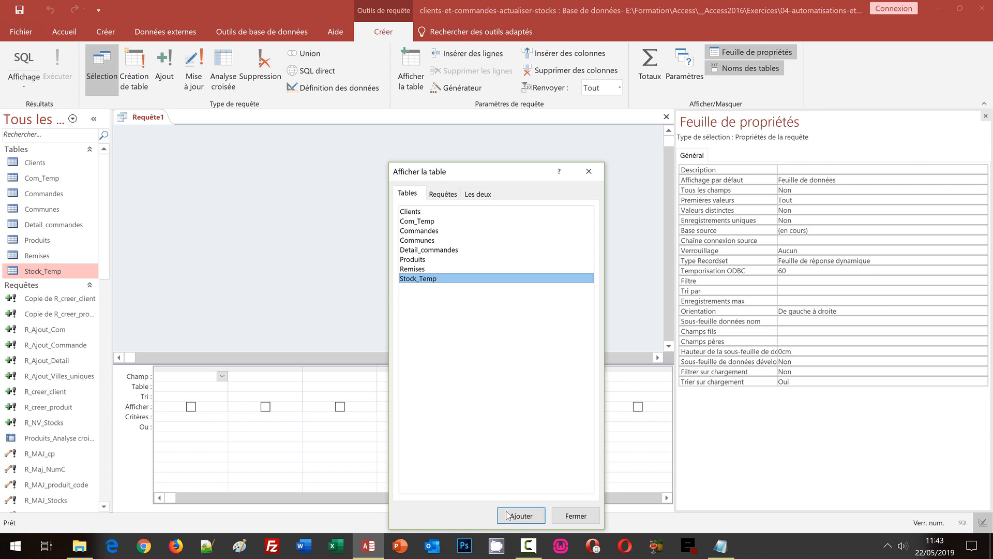
{"action": "left_click", "coordinate": [521, 516]}
{"action": "left_click", "coordinate": [575, 516]}
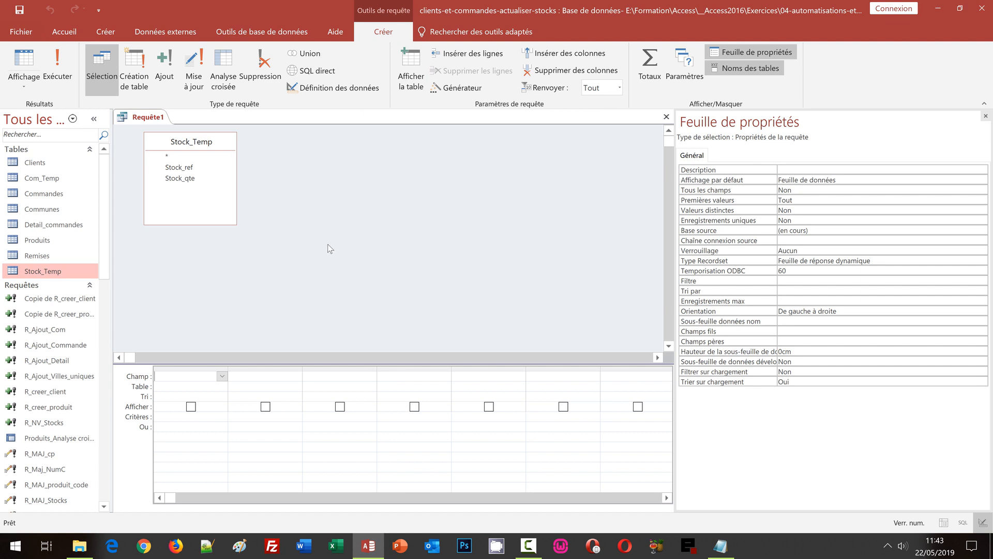
- Make it a delete query and show its SQL: DELETE * FROM Stock_Temp;
{"action": "left_click", "coordinate": [261, 72]}
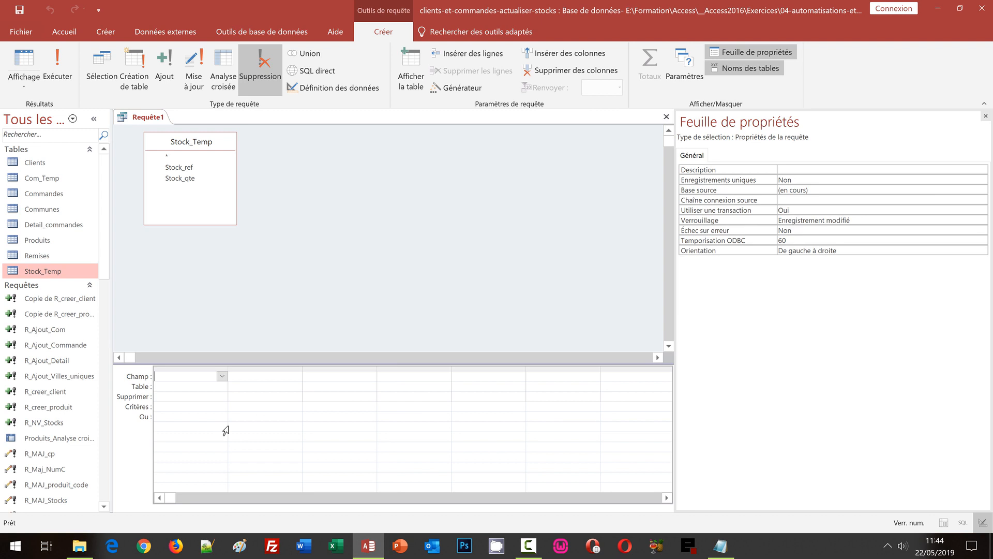
{"action": "left_click", "coordinate": [30, 89]}
{"action": "left_click", "coordinate": [36, 139]}
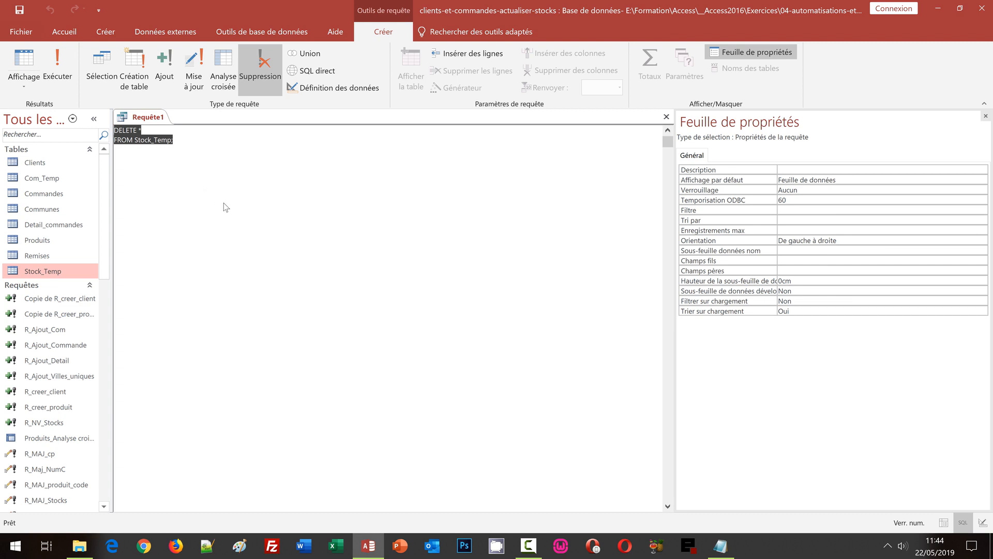
- Save the new delete query under the name R_Suppr_Stocks, then close its tab
{"action": "key", "text": "ctrl+s"}
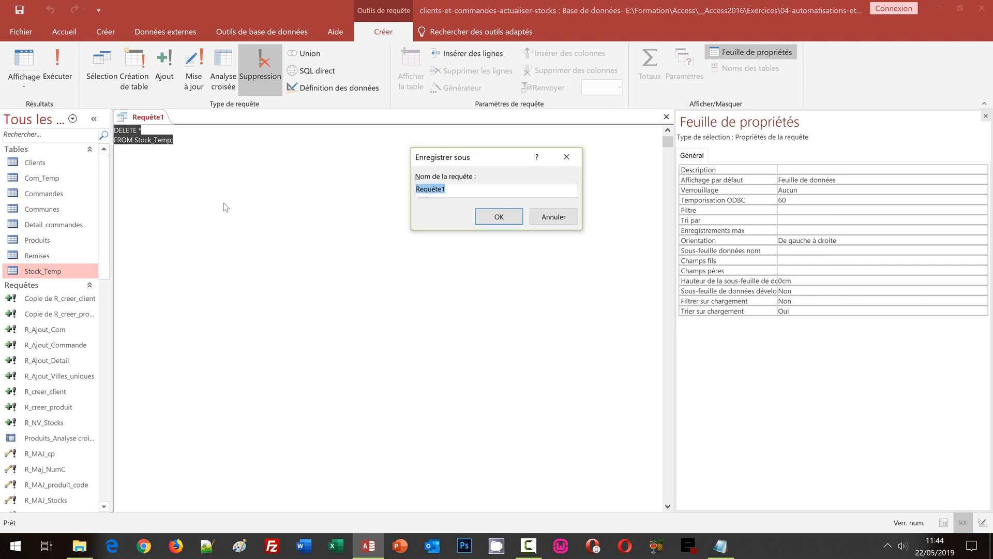
{"action": "type", "text": "R_Suppr_Stocks"}
{"action": "left_click", "coordinate": [489, 217]}
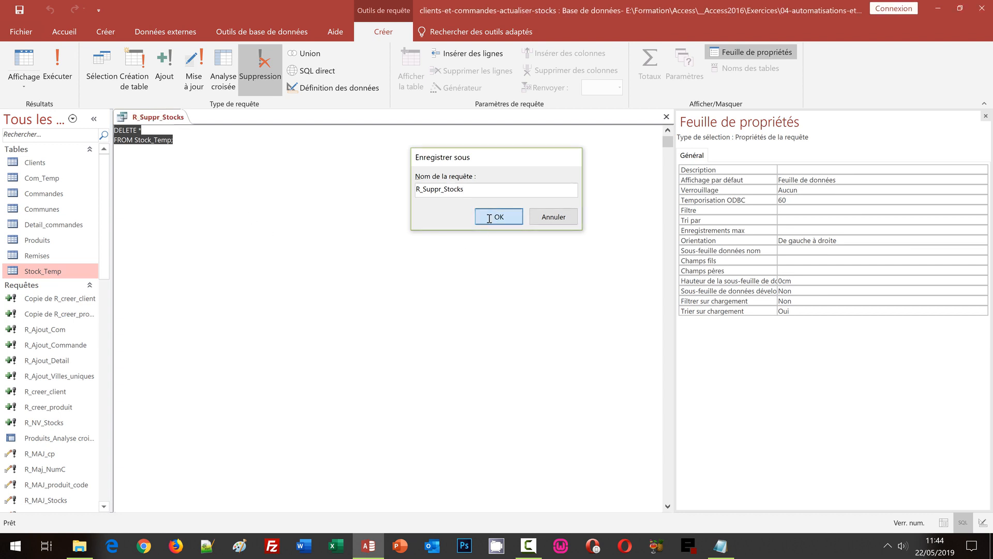
{"action": "left_click", "coordinate": [666, 117]}
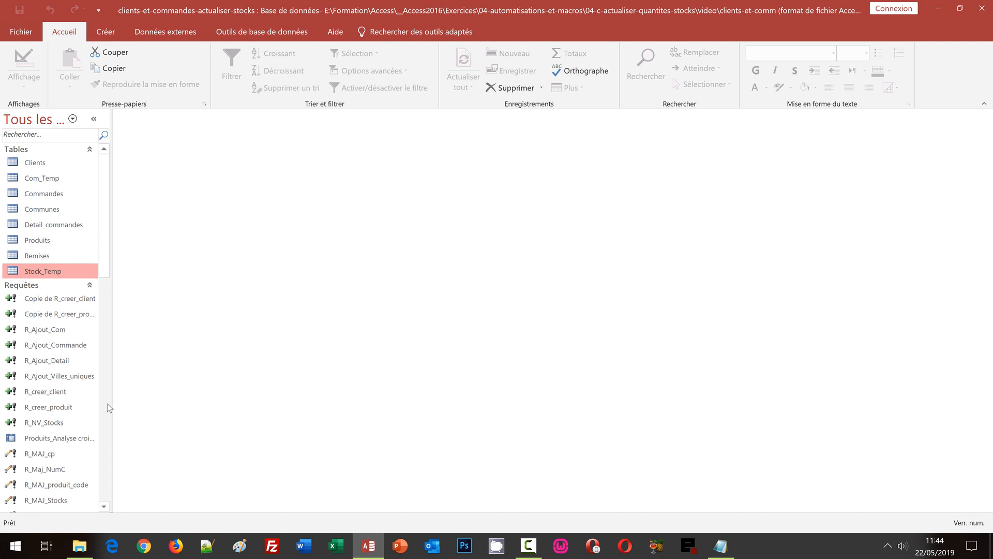
- Open F_Commandes in design view and open the Valider button's On Click embedded macro
{"action": "scroll", "coordinate": [107, 404], "scroll_direction": "down", "scroll_amount": 10}
{"action": "scroll", "coordinate": [103, 427], "scroll_direction": "down", "scroll_amount": 7}
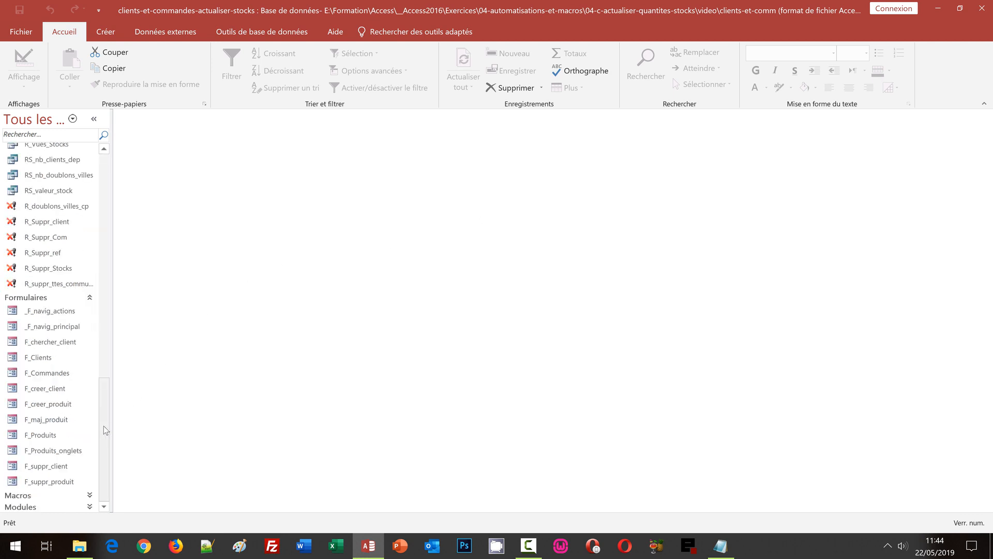
{"action": "right_click", "coordinate": [59, 375]}
{"action": "left_click", "coordinate": [124, 235]}
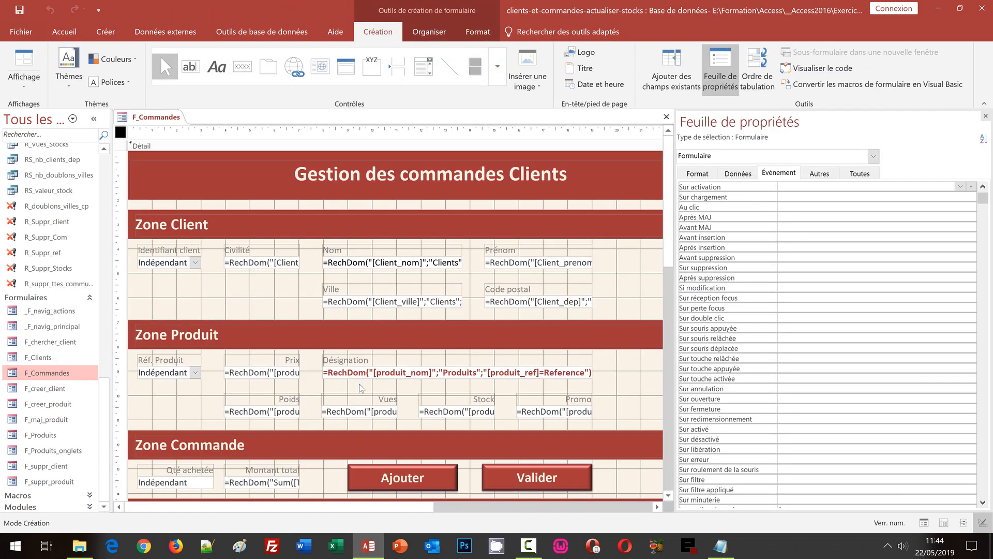
{"action": "left_click", "coordinate": [527, 478]}
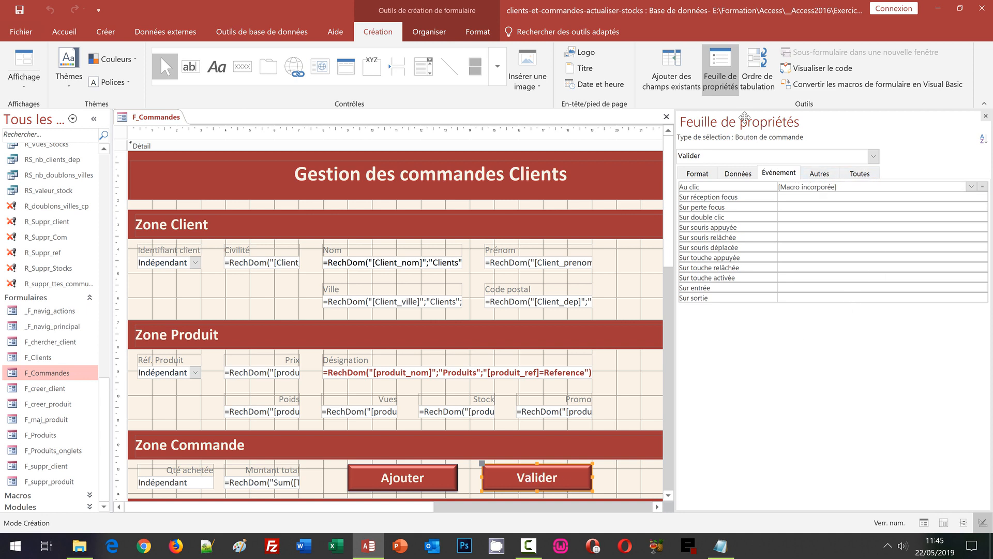
{"action": "left_click", "coordinate": [983, 191]}
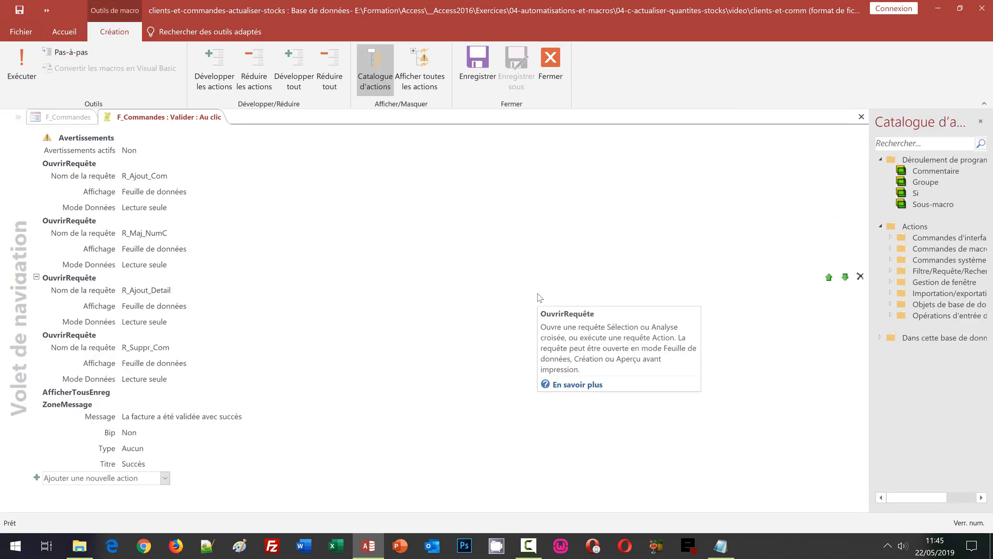
{"action": "mouse_move", "coordinate": [482, 408]}
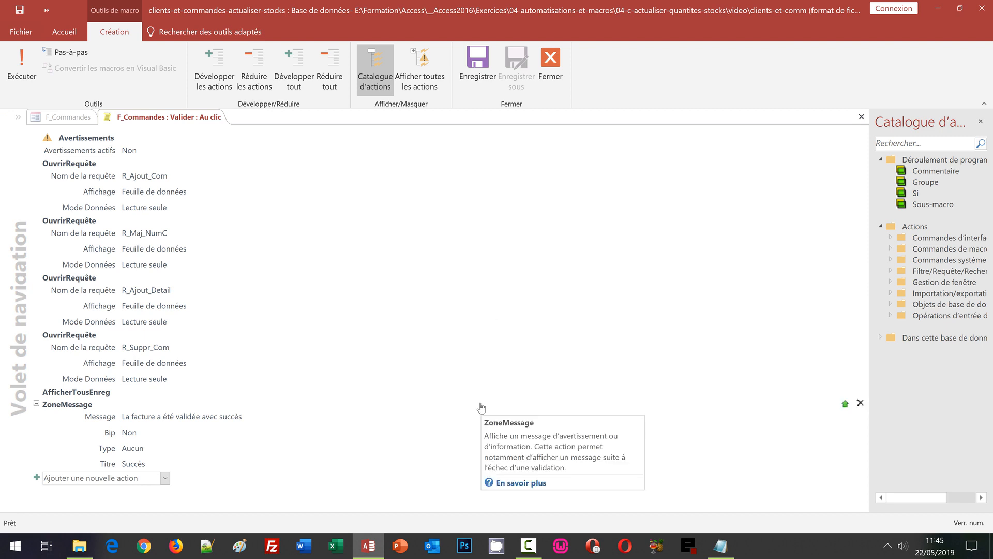
{"action": "mouse_move", "coordinate": [190, 291]}
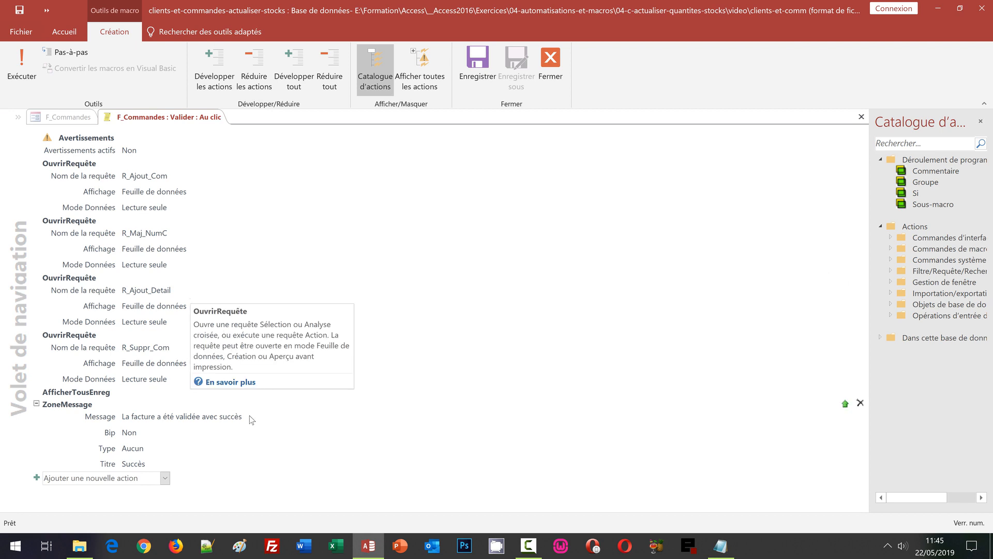
- Add an OuvrirRequête action running R_MAJ_Stocks_Produits in Lecture seule data mode
{"action": "left_click", "coordinate": [161, 479]}
{"action": "type", "text": "Ou"}
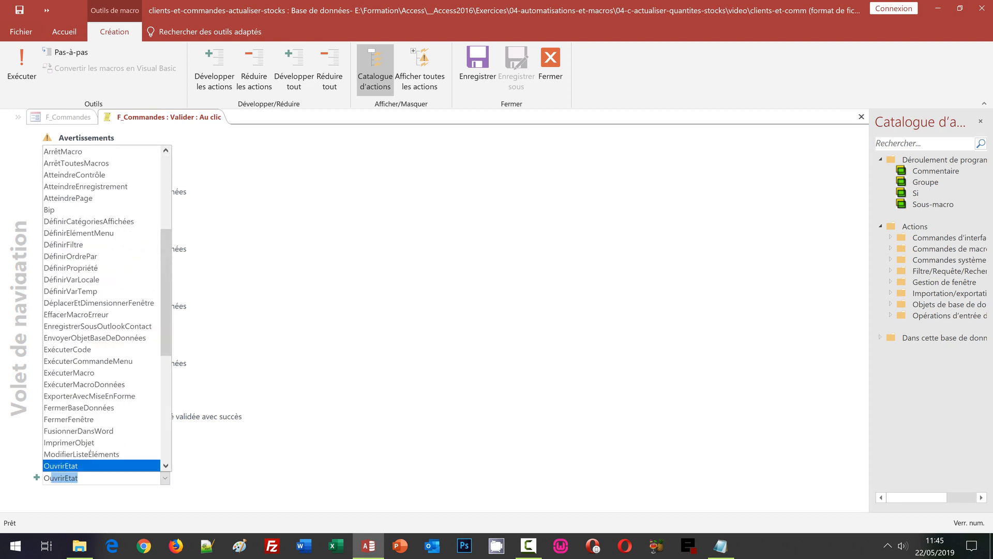
{"action": "type", "text": "vrirRequête"}
{"action": "key", "text": "Return"}
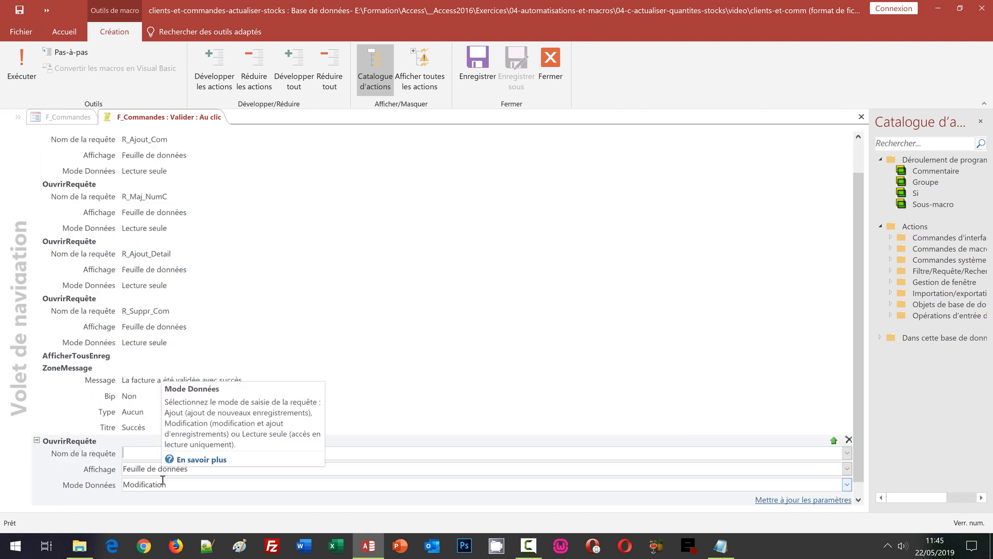
{"action": "left_click", "coordinate": [847, 453]}
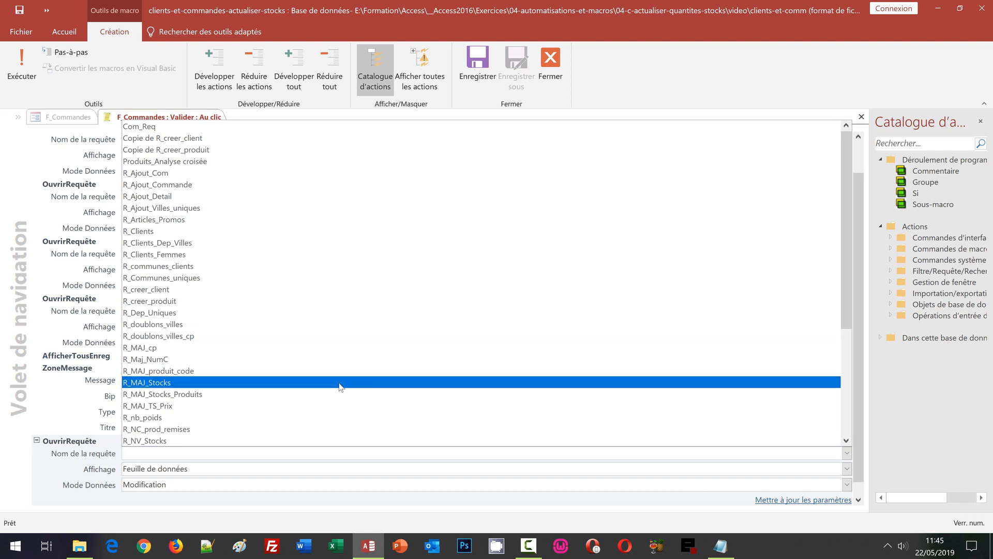
{"action": "left_click", "coordinate": [217, 394]}
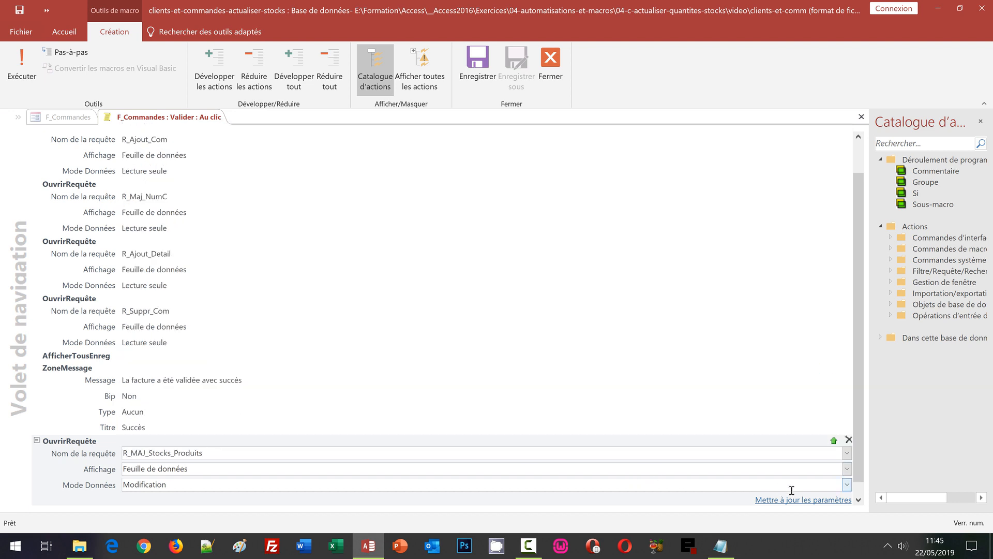
{"action": "left_click", "coordinate": [847, 485]}
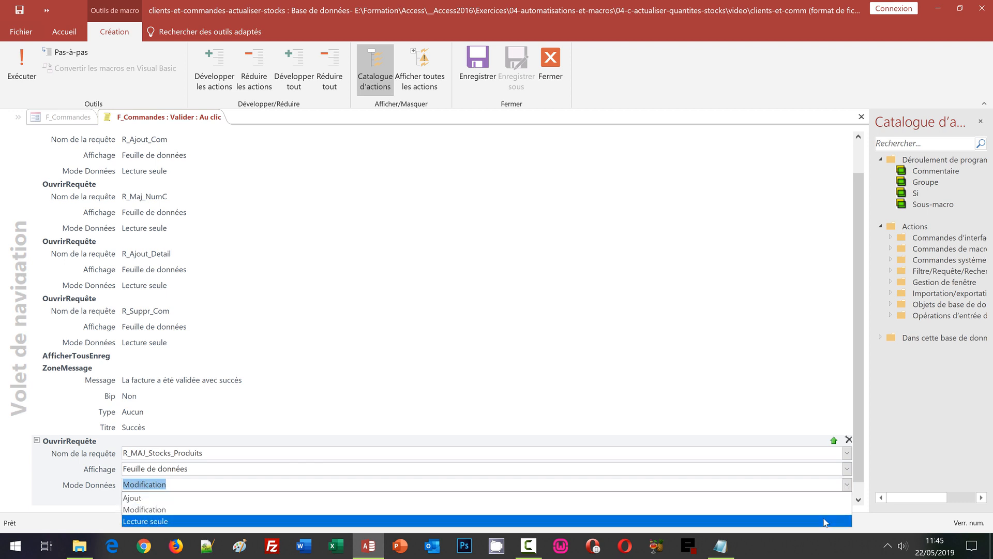
{"action": "left_click", "coordinate": [517, 520]}
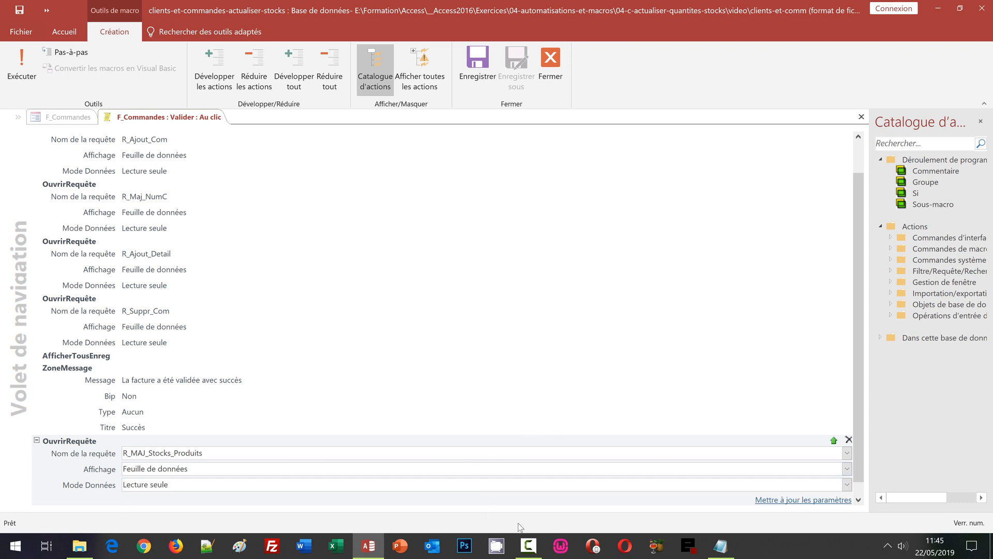
{"action": "left_click", "coordinate": [858, 500]}
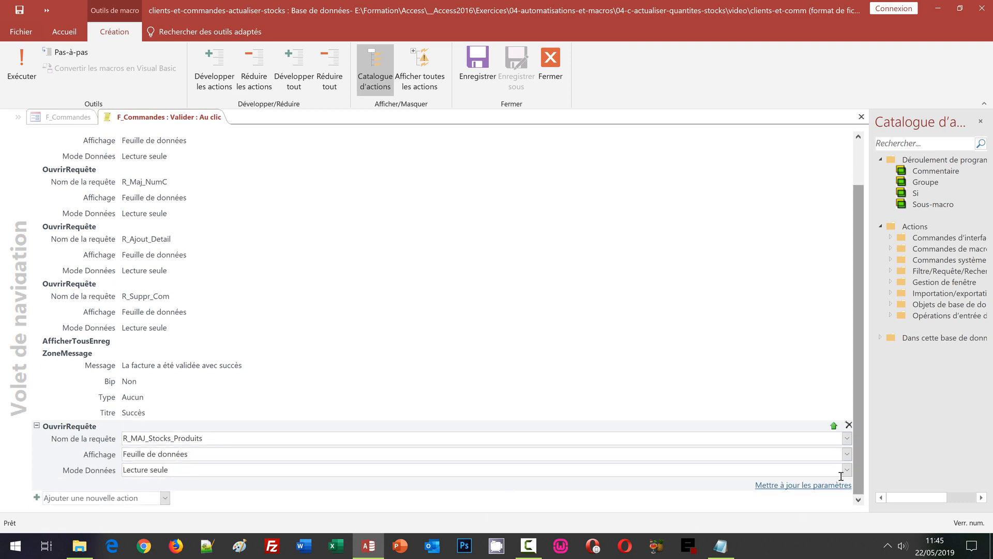
{"action": "left_click", "coordinate": [168, 498]}
- Add a second OuvrirRequête action running R_Suppr_Stocks in Lecture seule data mode
{"action": "type", "text": "Ouvr"}
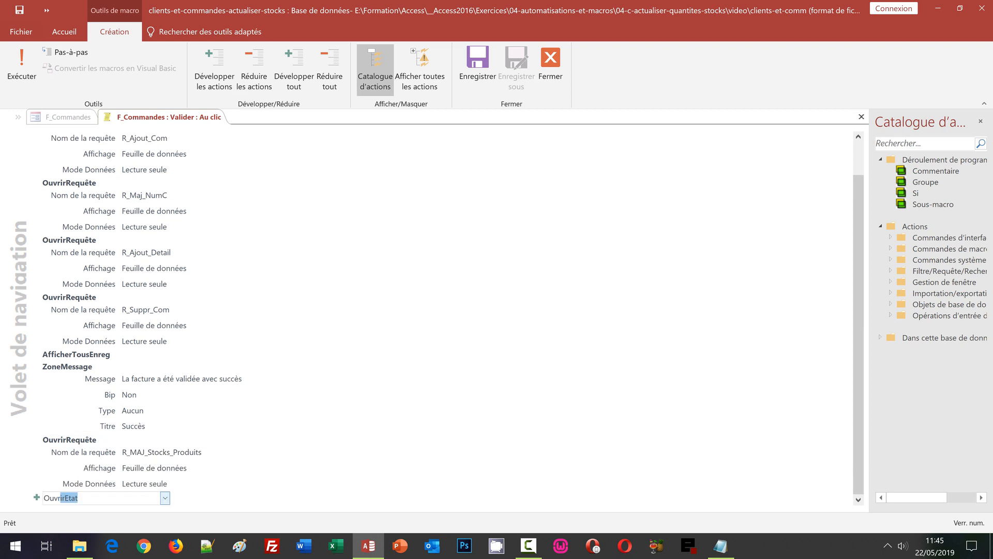
{"action": "type", "text": "irR"}
{"action": "type", "text": "R"}
{"action": "key", "text": "Return"}
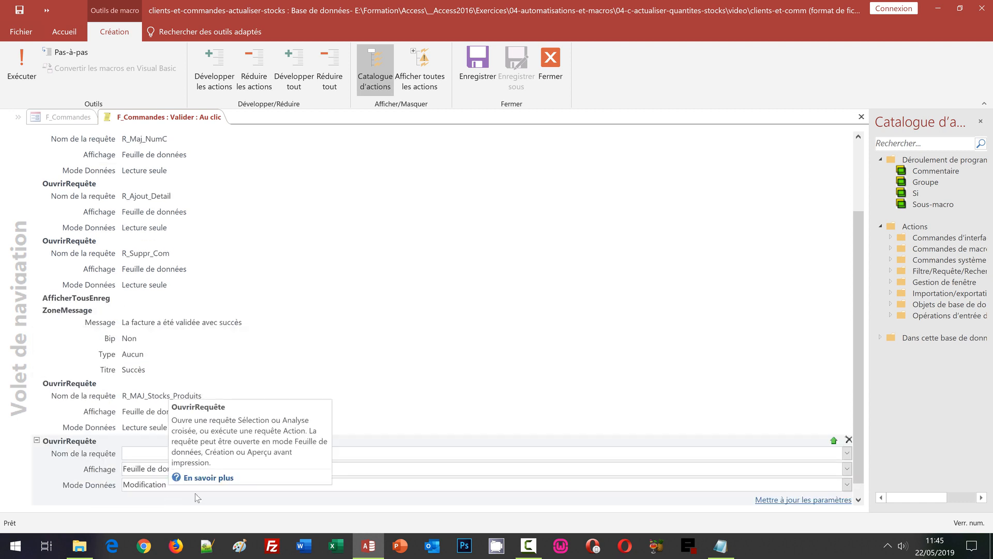
{"action": "left_click", "coordinate": [848, 454]}
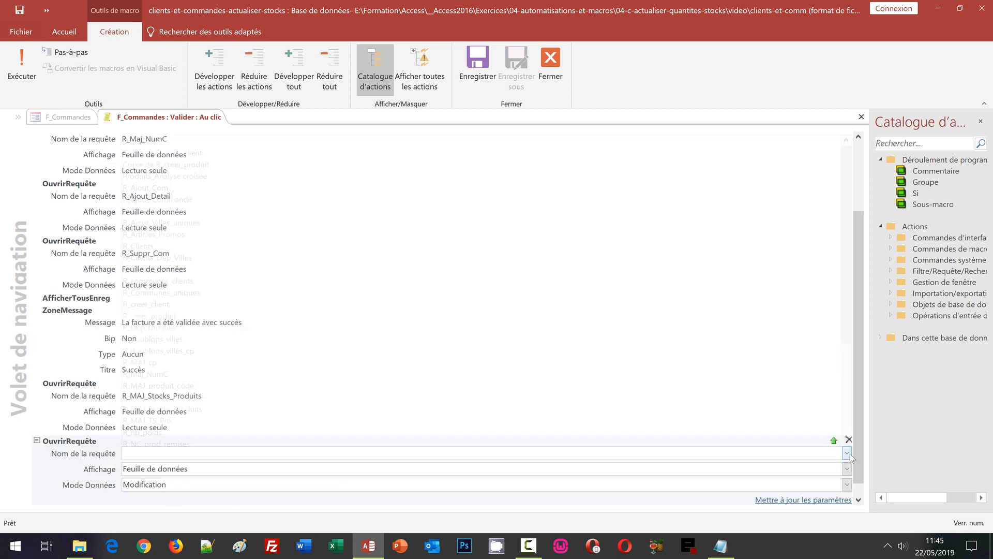
{"action": "left_click", "coordinate": [847, 422]}
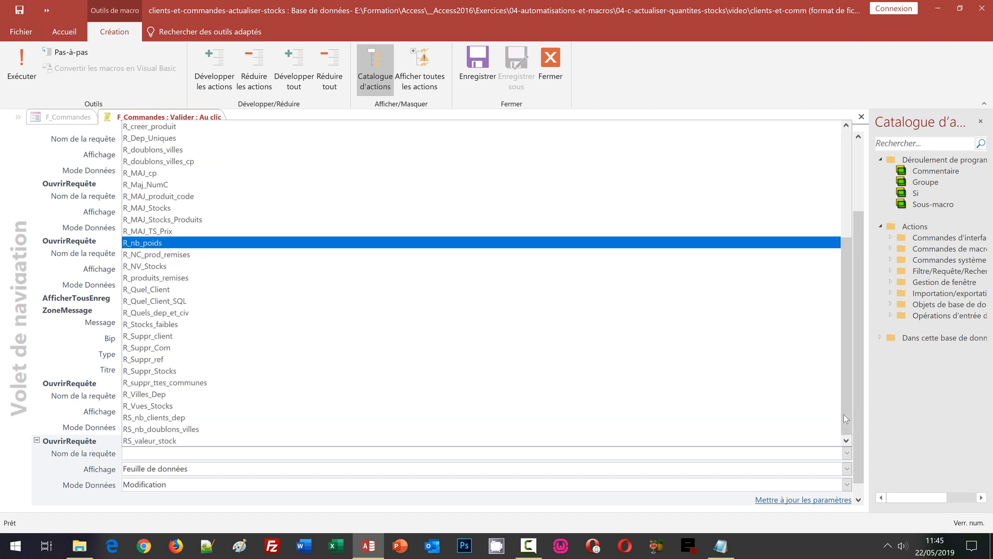
{"action": "left_click", "coordinate": [202, 371]}
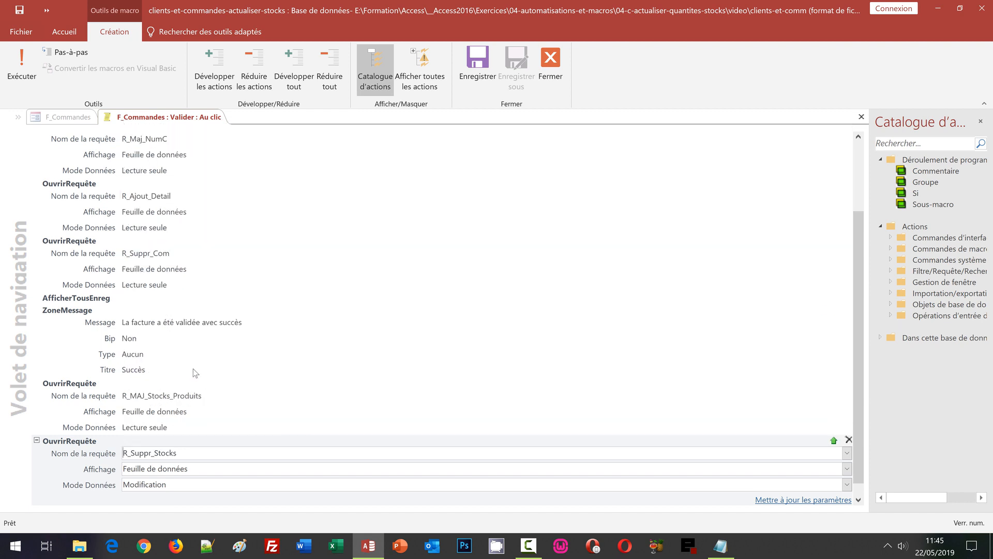
{"action": "left_click", "coordinate": [848, 484]}
{"action": "left_click", "coordinate": [265, 522]}
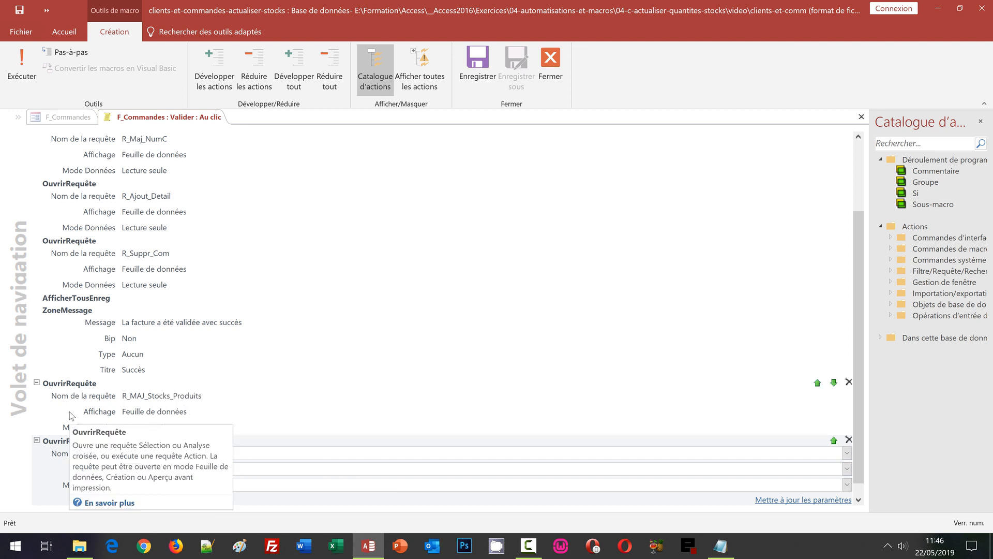
- Drag the R_MAJ_Stocks_Produits and R_Suppr_Stocks steps above the success message, then save and close the macro
{"action": "left_click_drag", "start_coordinate": [69, 388], "coordinate": [82, 301]}
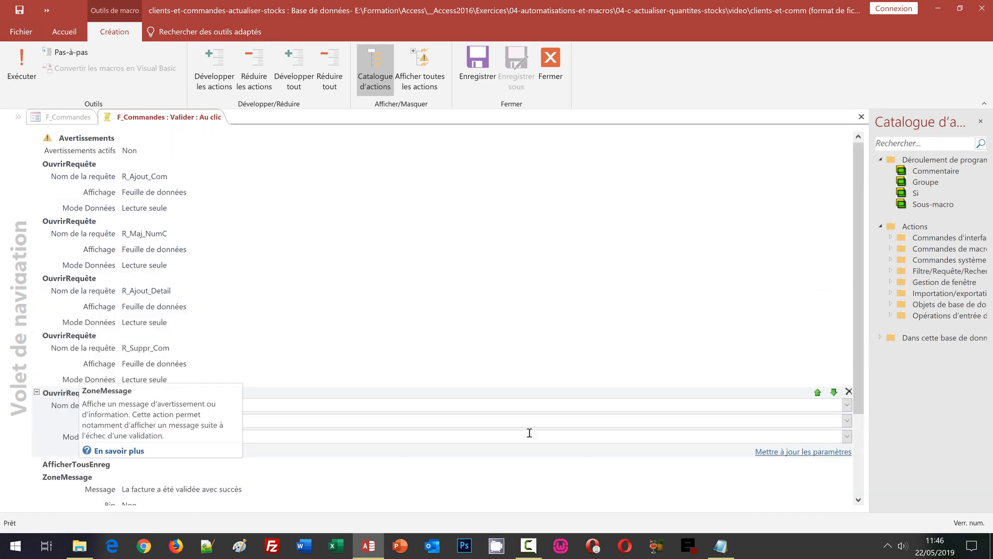
{"action": "scroll", "coordinate": [858, 461], "scroll_direction": "down", "scroll_amount": 3}
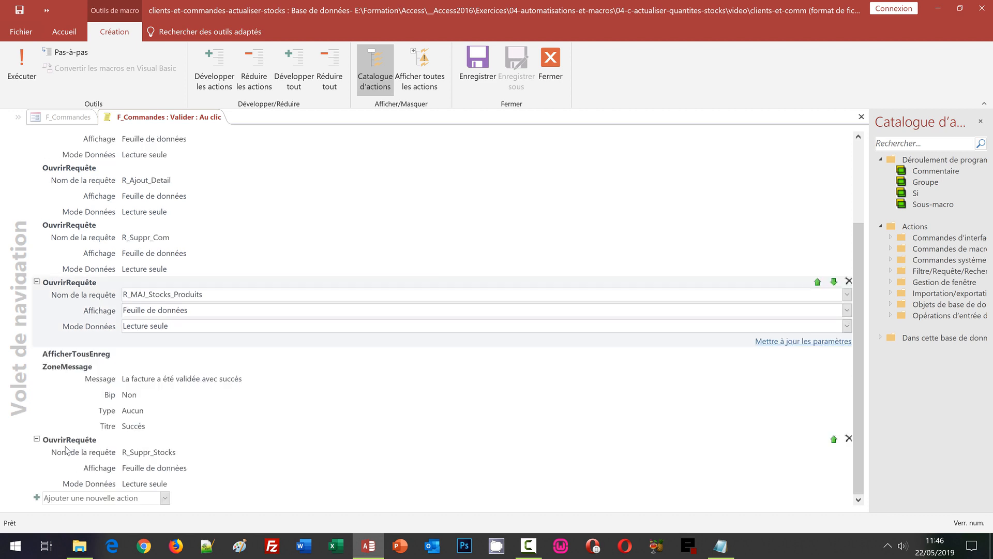
{"action": "left_click", "coordinate": [100, 453]}
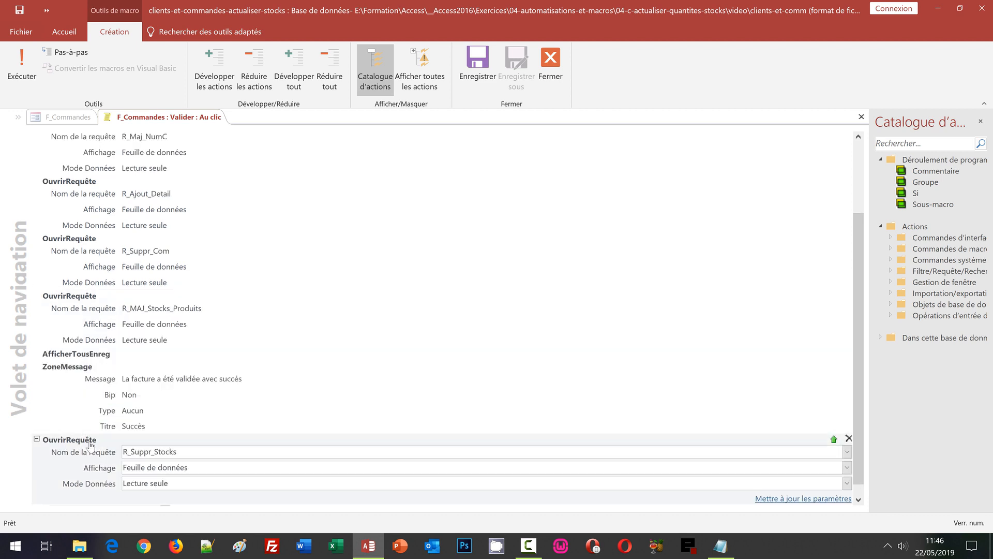
{"action": "left_click_drag", "start_coordinate": [90, 444], "coordinate": [98, 350]}
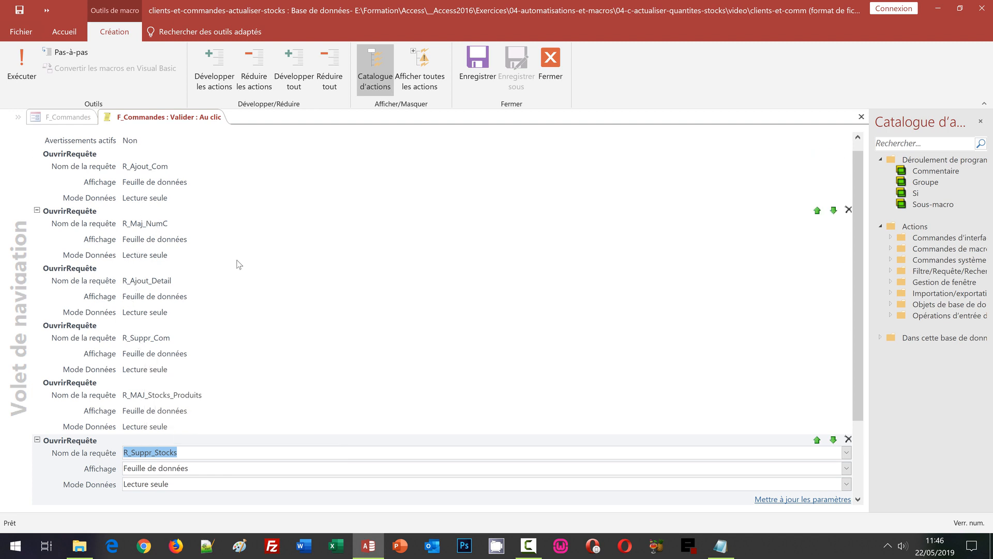
{"action": "scroll", "coordinate": [242, 265], "scroll_direction": "up", "scroll_amount": 1}
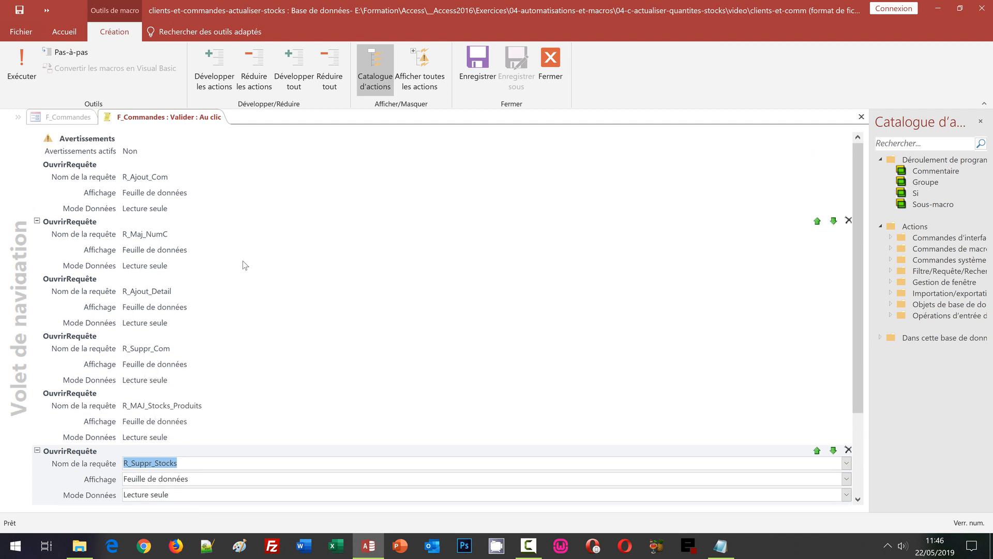
{"action": "scroll", "coordinate": [254, 268], "scroll_direction": "down", "scroll_amount": 3}
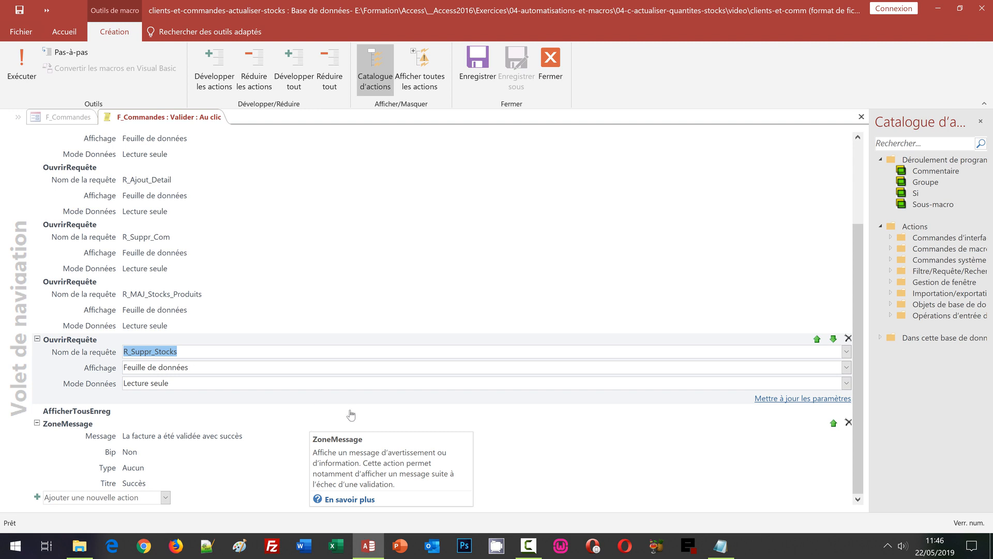
{"action": "left_click", "coordinate": [483, 84]}
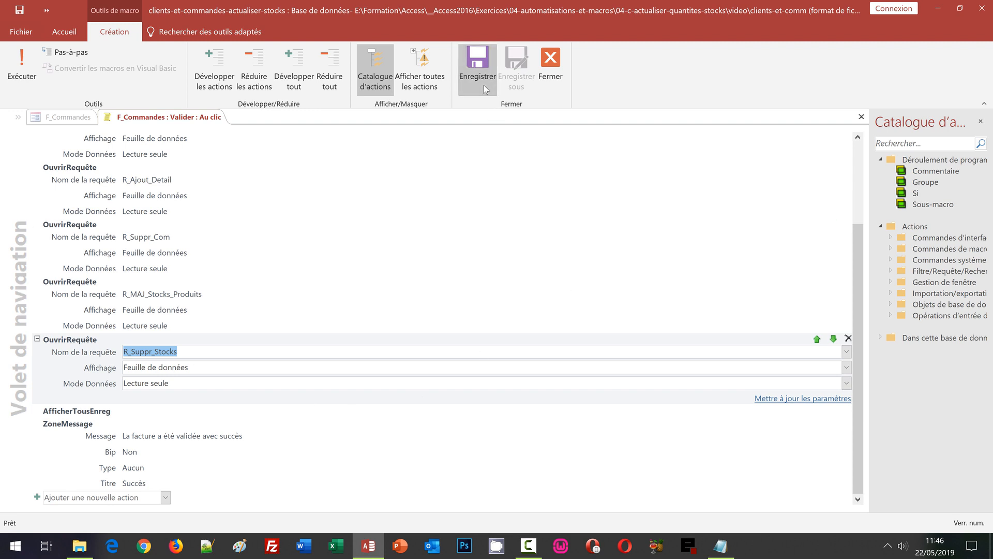
{"action": "left_click", "coordinate": [556, 83]}
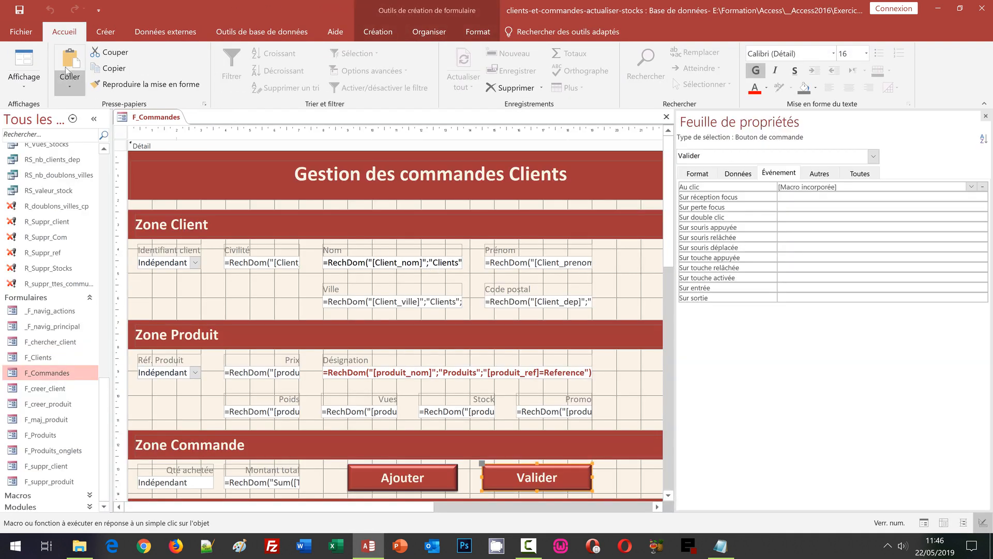
- Close the F_Commandes design and open the Facturation page of _F_navig_principal
{"action": "left_click", "coordinate": [228, 305]}
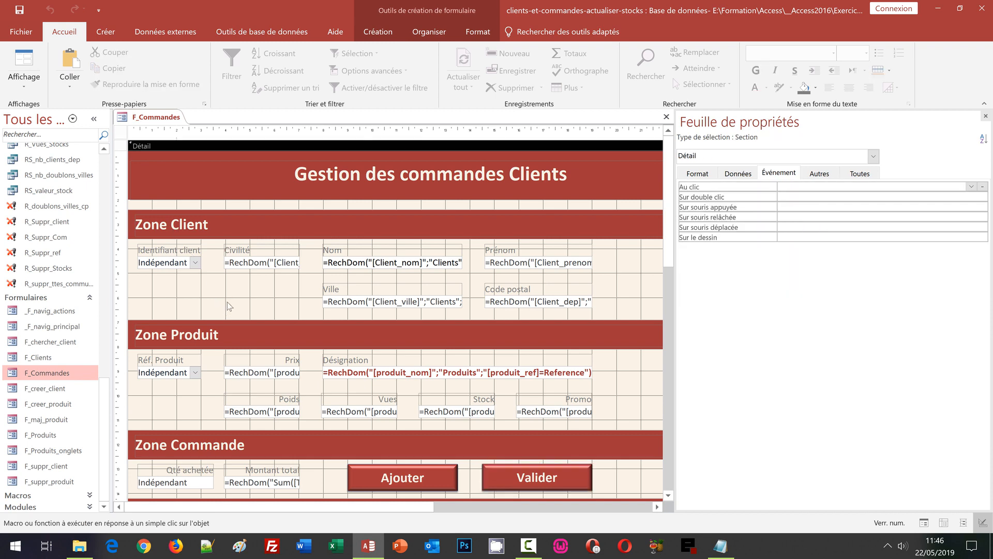
{"action": "left_click", "coordinate": [666, 116]}
{"action": "double_click", "coordinate": [46, 327]}
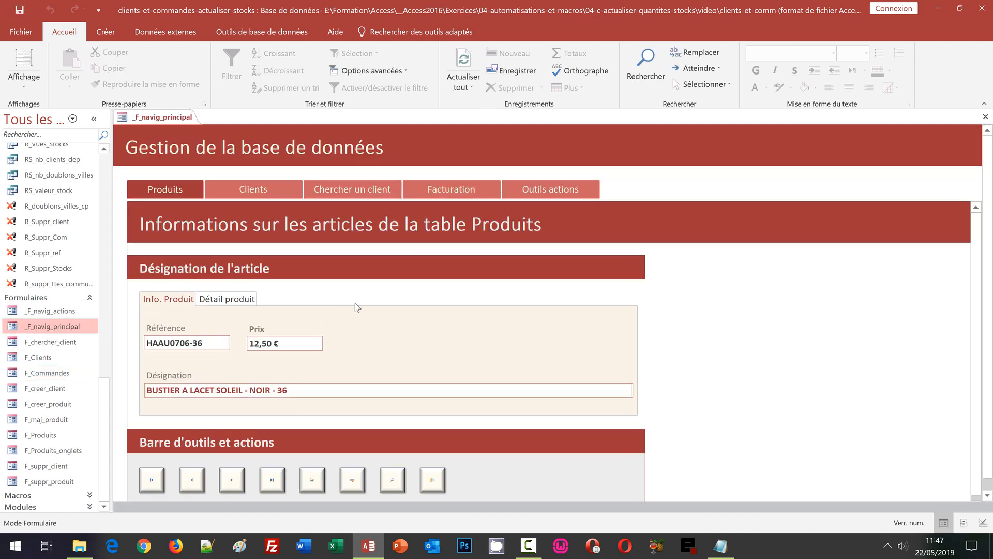
{"action": "left_click", "coordinate": [442, 191]}
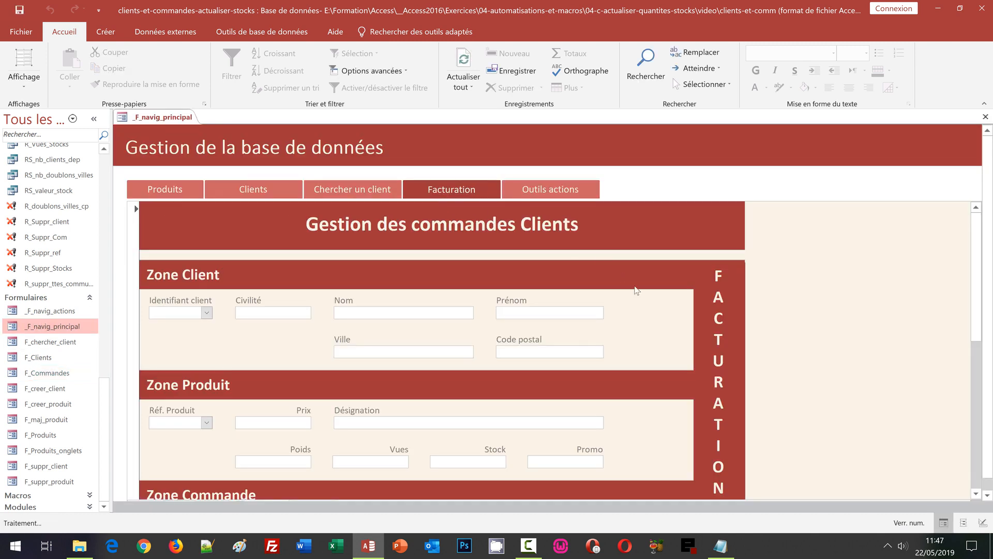
- Choose a client and add 3 of product 3062PCN-40 to the order
{"action": "scroll", "coordinate": [882, 350], "scroll_direction": "down", "scroll_amount": 2}
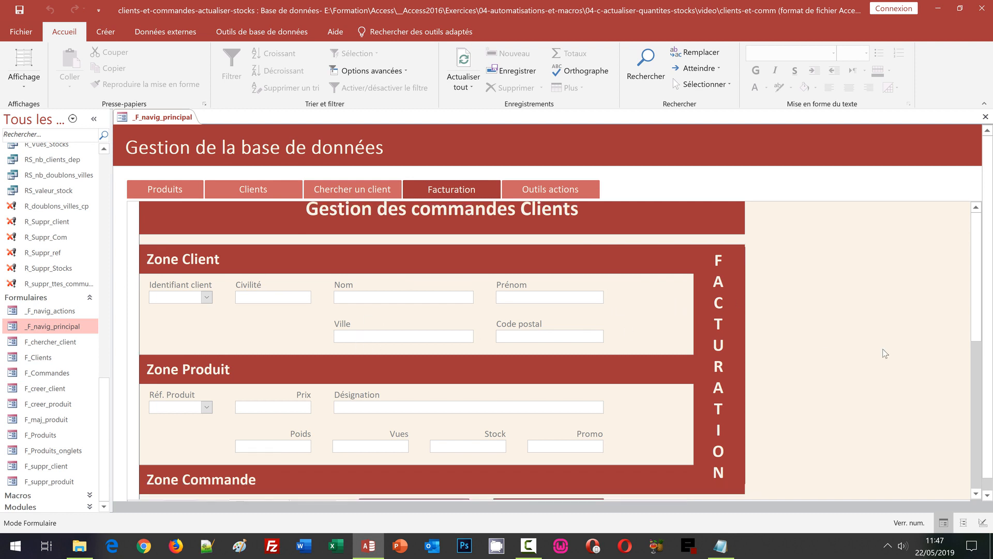
{"action": "scroll", "coordinate": [884, 353], "scroll_direction": "down", "scroll_amount": 3}
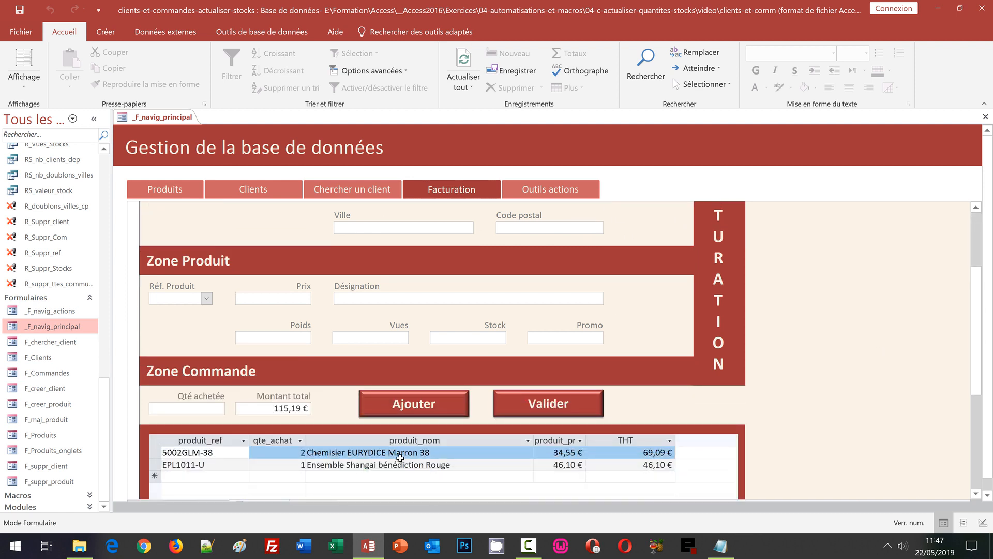
{"action": "scroll", "coordinate": [396, 443], "scroll_direction": "up", "scroll_amount": 1}
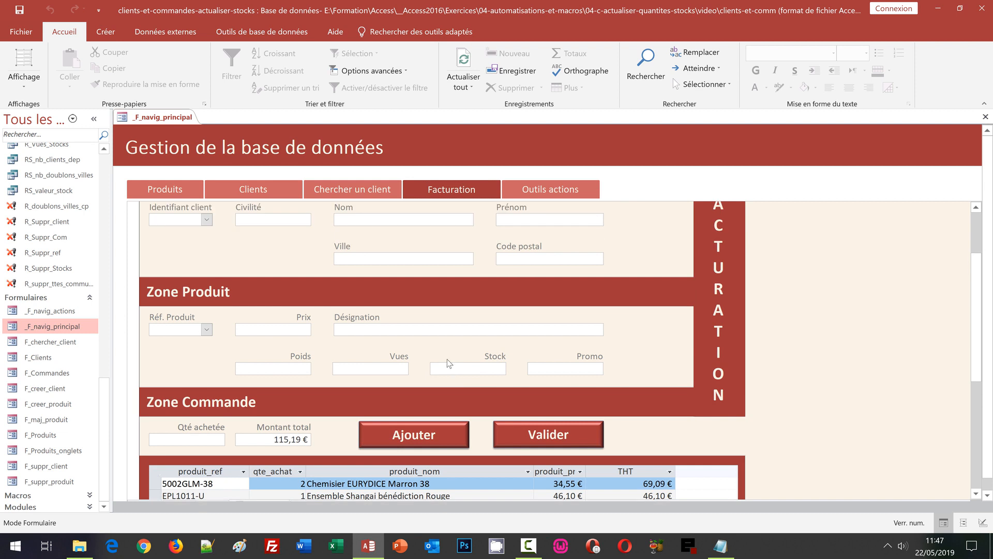
{"action": "left_click", "coordinate": [207, 219]}
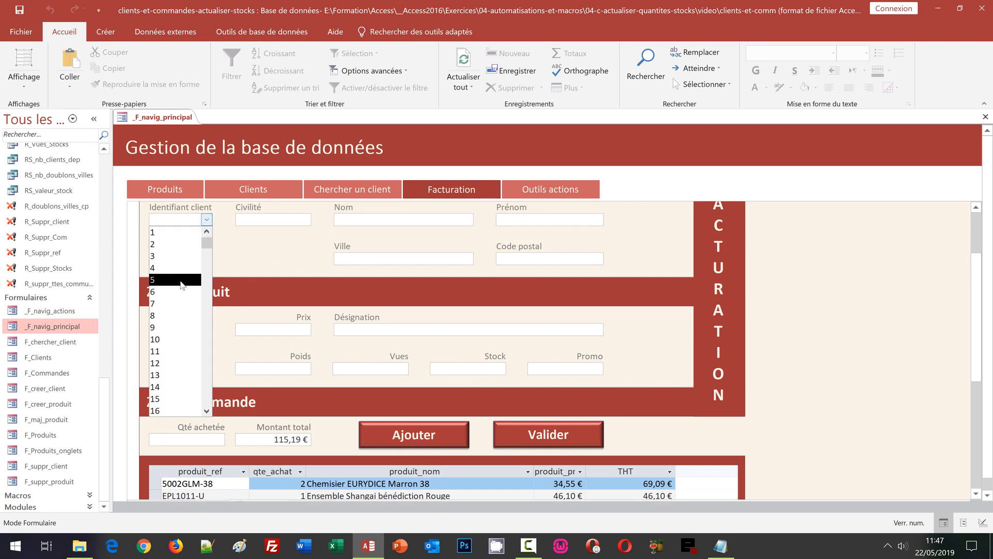
{"action": "left_click", "coordinate": [207, 282]}
{"action": "left_click", "coordinate": [207, 329]}
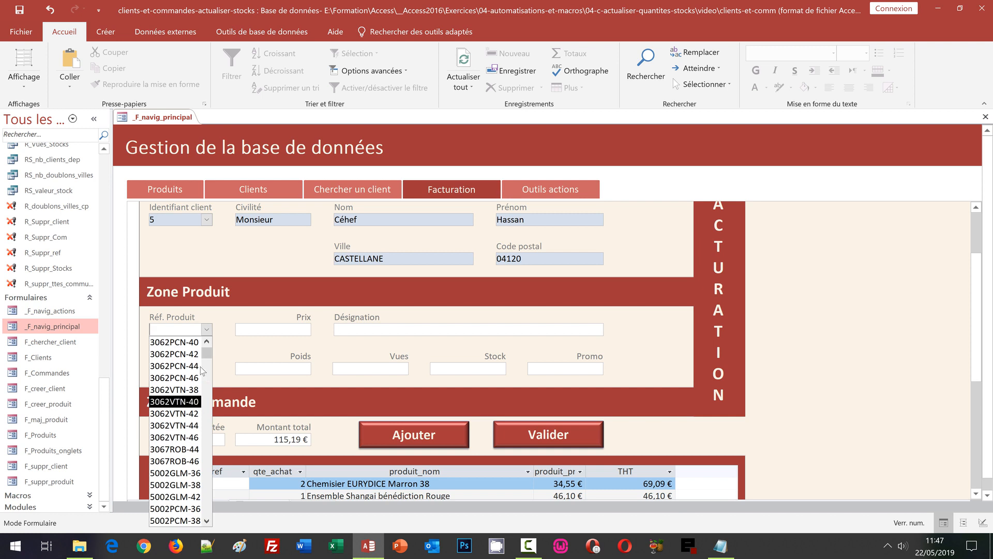
{"action": "left_click", "coordinate": [191, 342]}
{"action": "scroll", "coordinate": [928, 359], "scroll_direction": "down", "scroll_amount": 3}
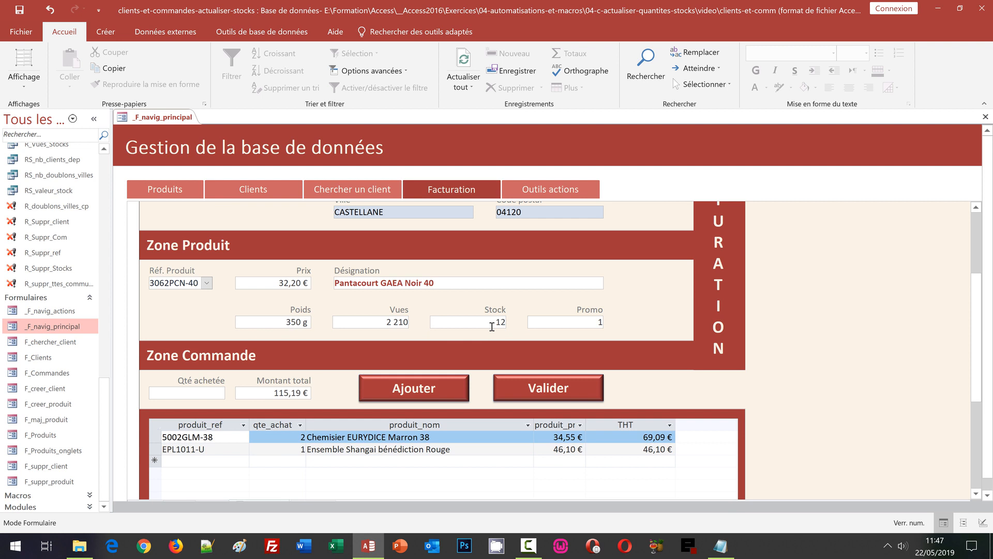
{"action": "left_click", "coordinate": [214, 394]}
{"action": "type", "text": "3"}
{"action": "left_click", "coordinate": [429, 393]}
- Add product 3062PCN-44 with quantity 3 to the order lines
{"action": "scroll", "coordinate": [908, 305], "scroll_direction": "down", "scroll_amount": 1}
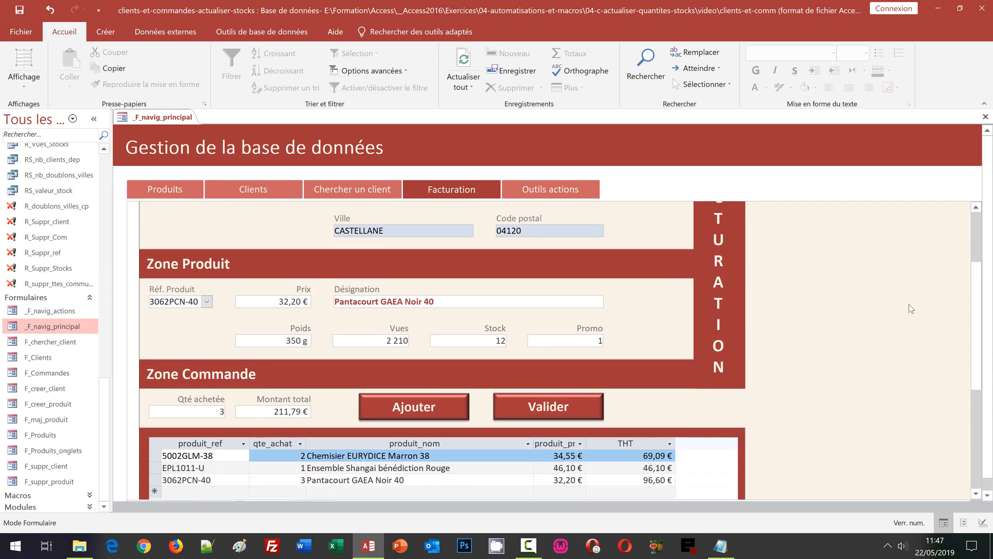
{"action": "left_click", "coordinate": [206, 301]}
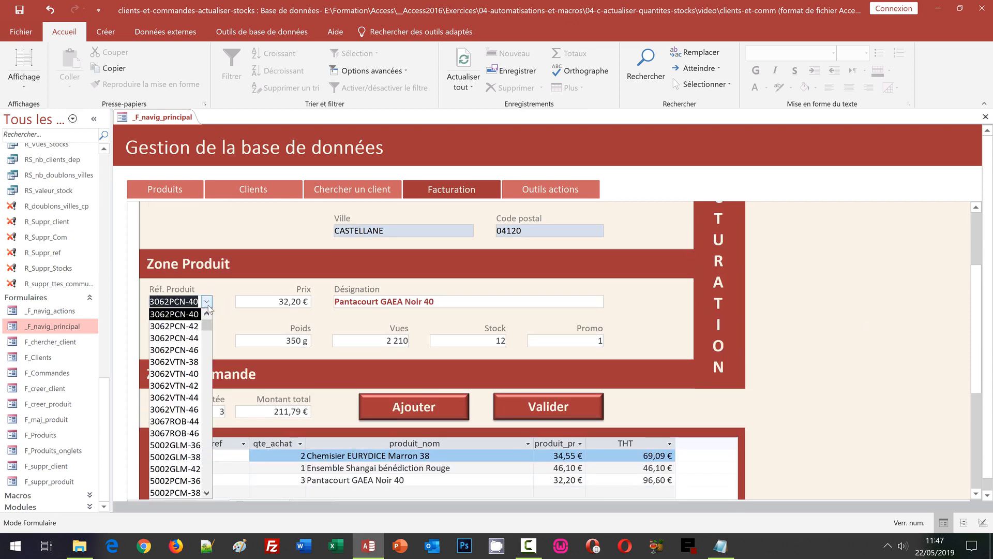
{"action": "left_click", "coordinate": [176, 340]}
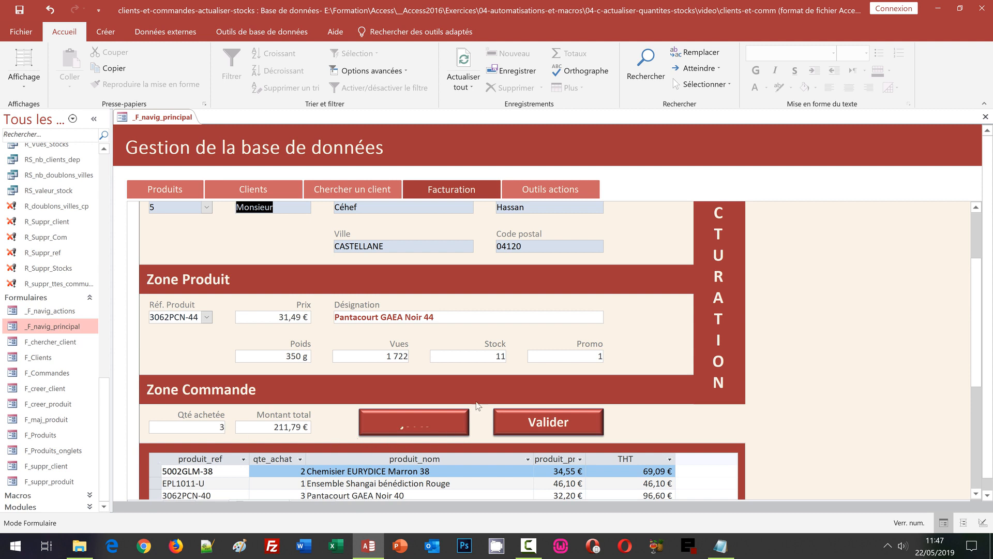
{"action": "left_click", "coordinate": [429, 425]}
{"action": "scroll", "coordinate": [845, 344], "scroll_direction": "down", "scroll_amount": 3}
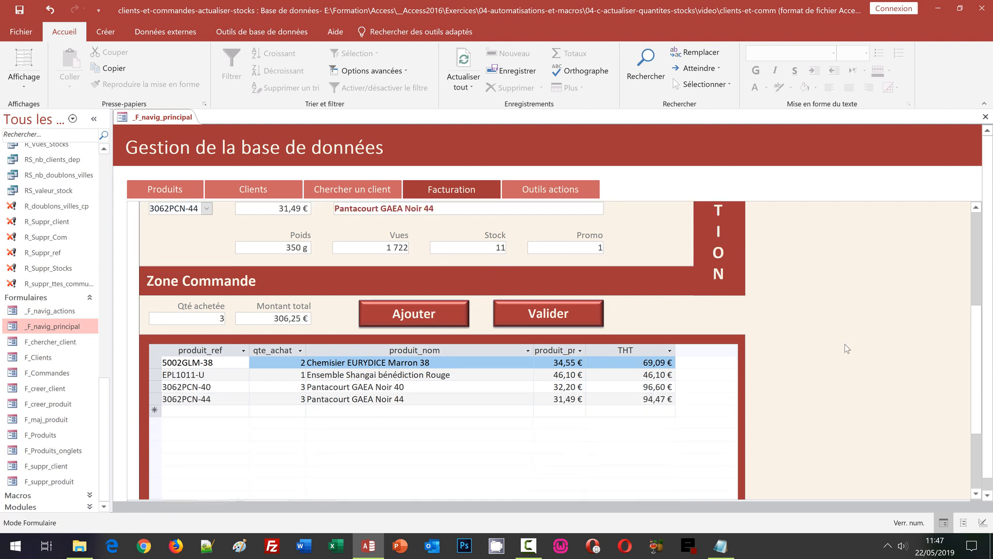
- Validate the order with the Valider button and dismiss the Succès message
{"action": "left_click", "coordinate": [580, 320]}
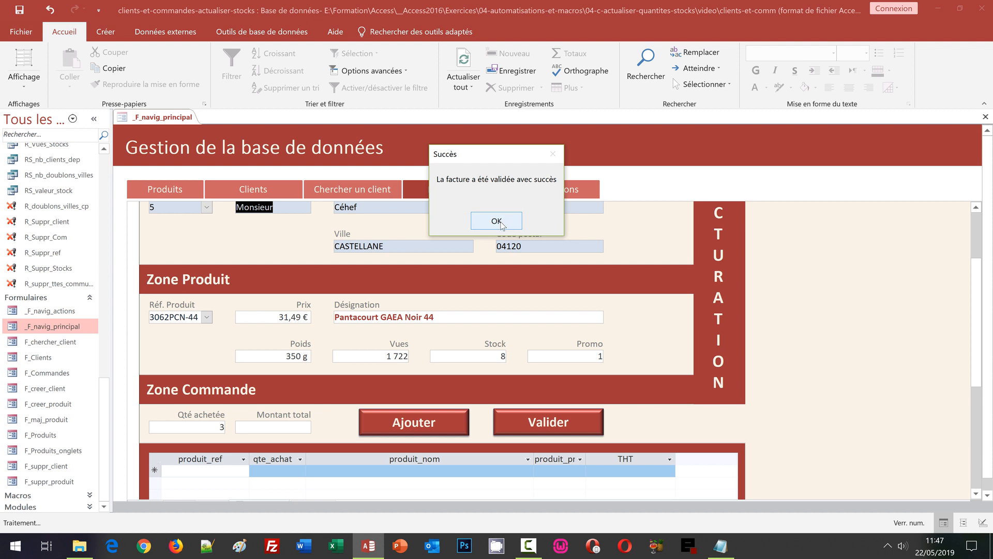
{"action": "left_click", "coordinate": [496, 221]}
{"action": "scroll", "coordinate": [106, 174], "scroll_direction": "up", "scroll_amount": 10}
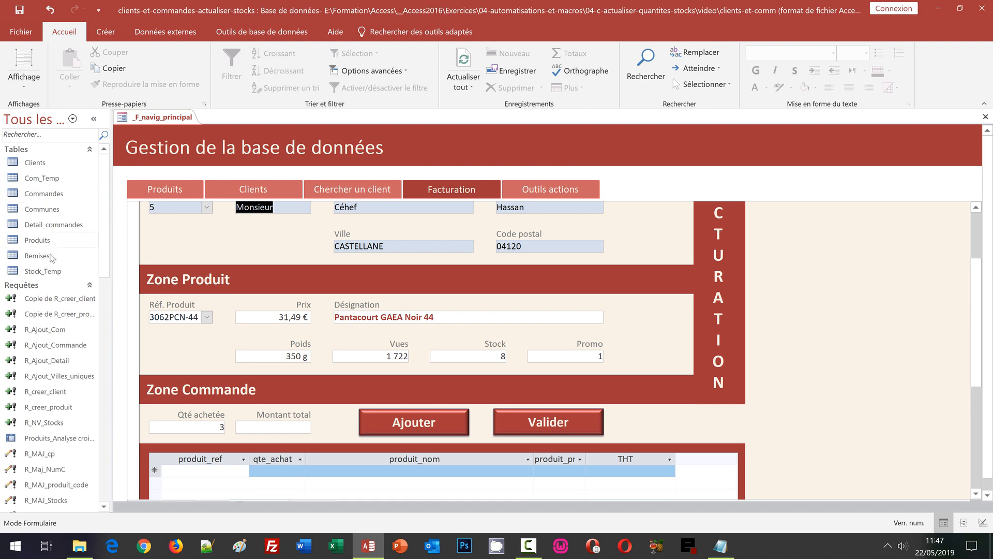
- Open the Produits, Com_Temp and Stock_Temp datasheets to check stock levels and emptied temp tables
{"action": "double_click", "coordinate": [38, 240]}
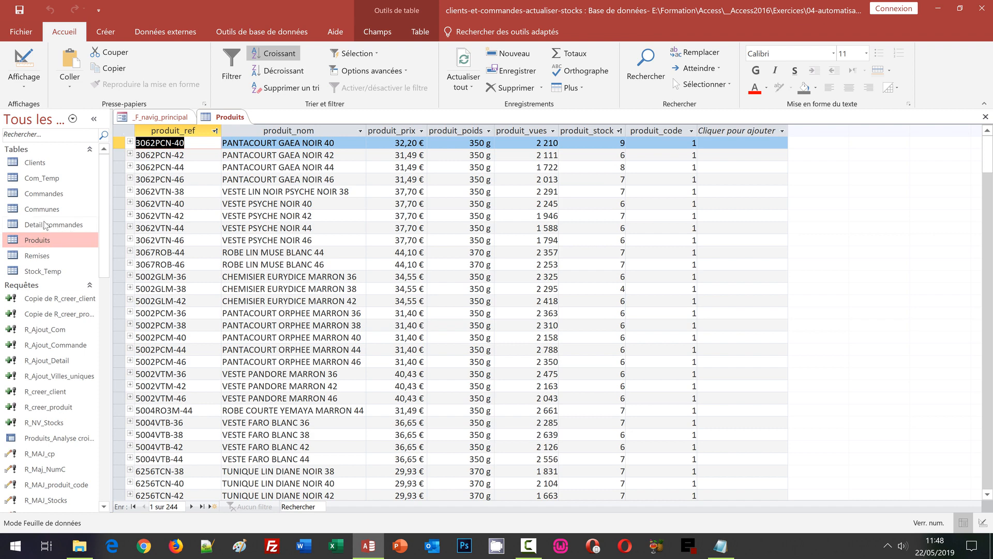
{"action": "double_click", "coordinate": [36, 179]}
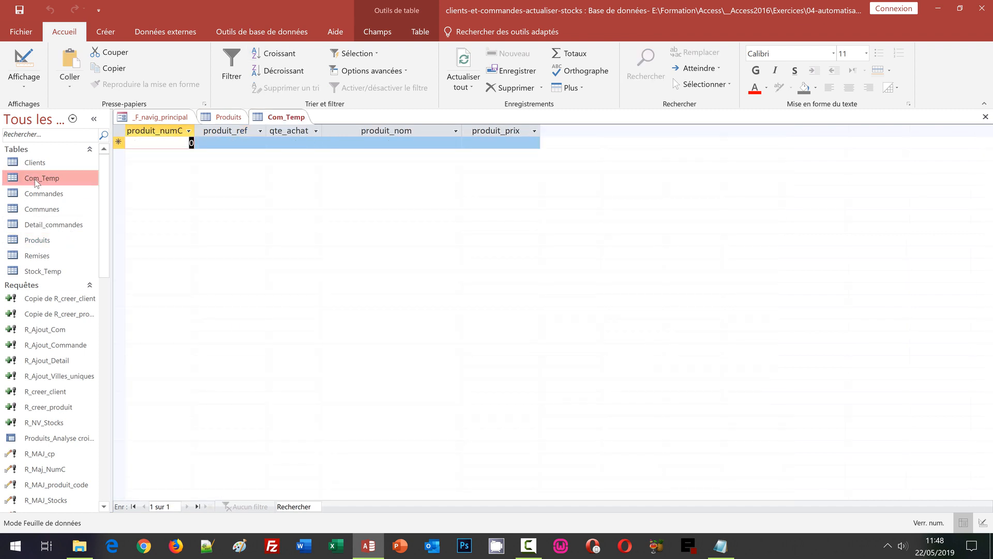
{"action": "double_click", "coordinate": [48, 269]}
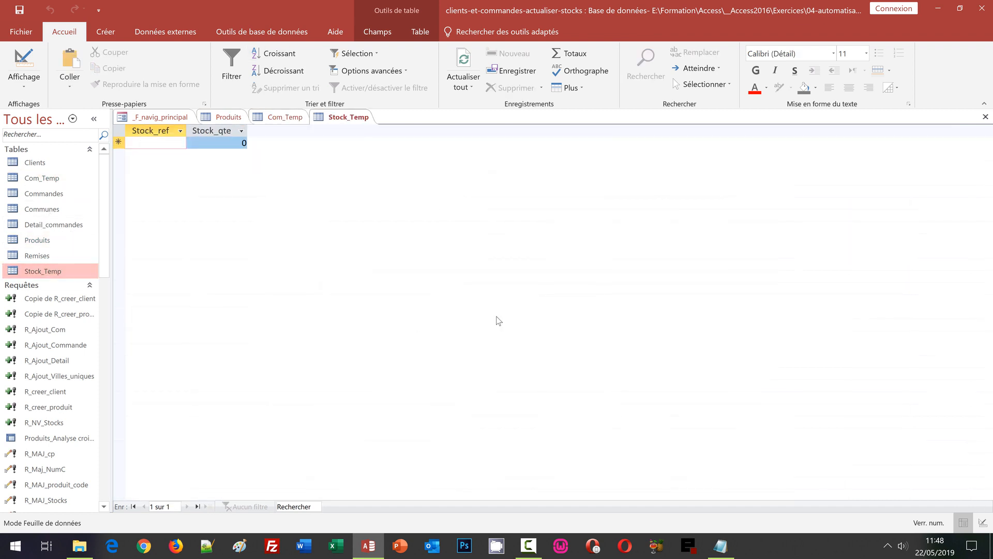